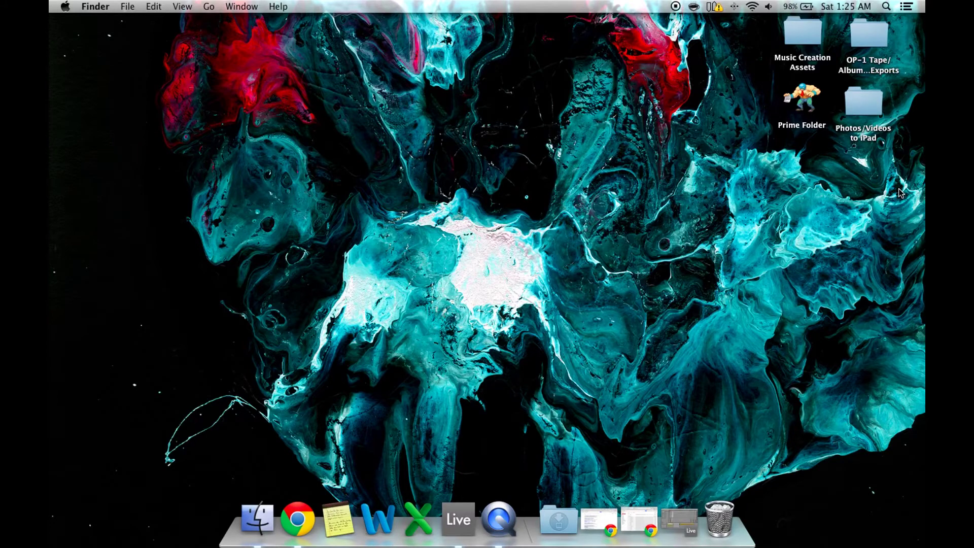
Open Launchpad, swipe to its second page, and dismiss it back to the desktop
{"action": "key", "text": "F4"}
{"action": "scroll", "coordinate": [694, 93], "scroll_direction": "right", "scroll_amount": 3}
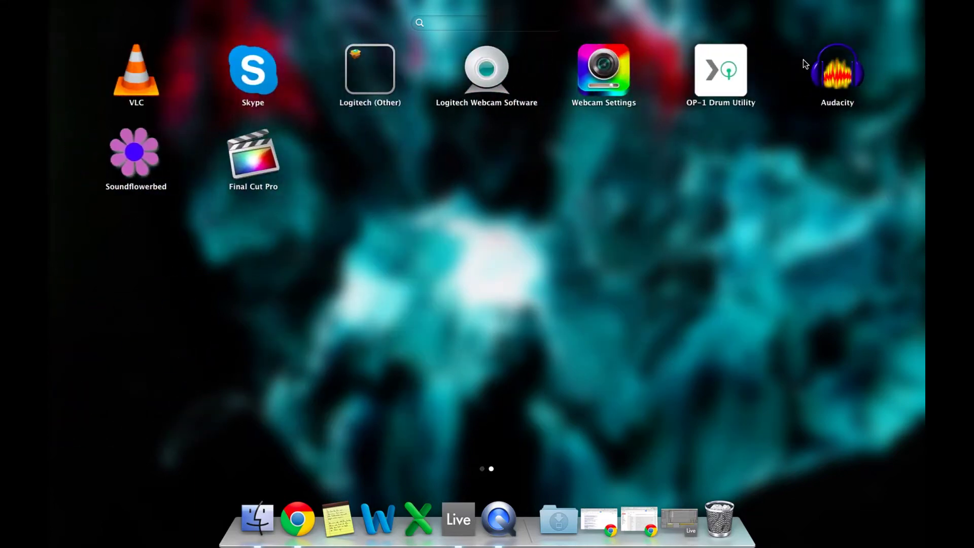
{"action": "left_click", "coordinate": [748, 54]}
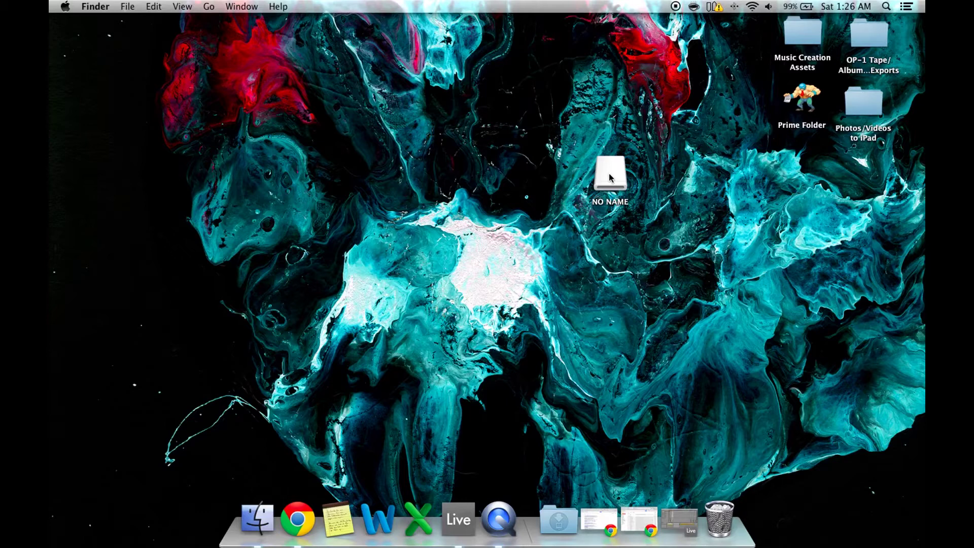
Open the NO NAME drive, look inside its album folder, and return to the top level
{"action": "left_click", "coordinate": [609, 176]}
{"action": "double_click", "coordinate": [609, 176]}
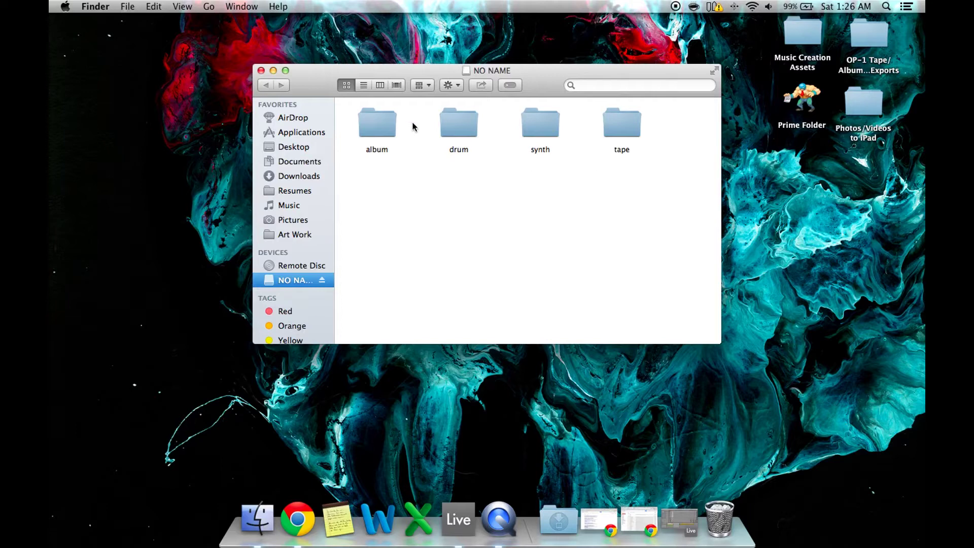
{"action": "double_click", "coordinate": [378, 123]}
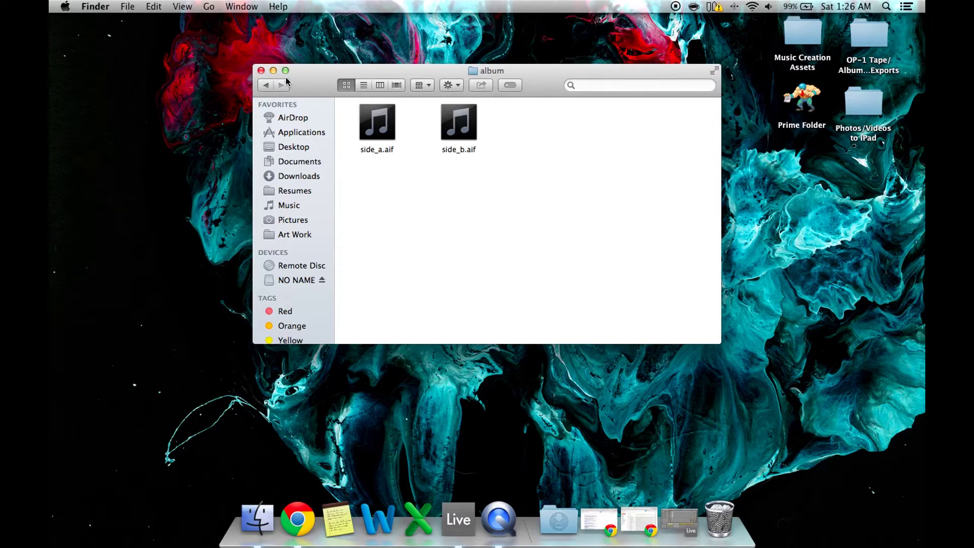
{"action": "left_click", "coordinate": [265, 86]}
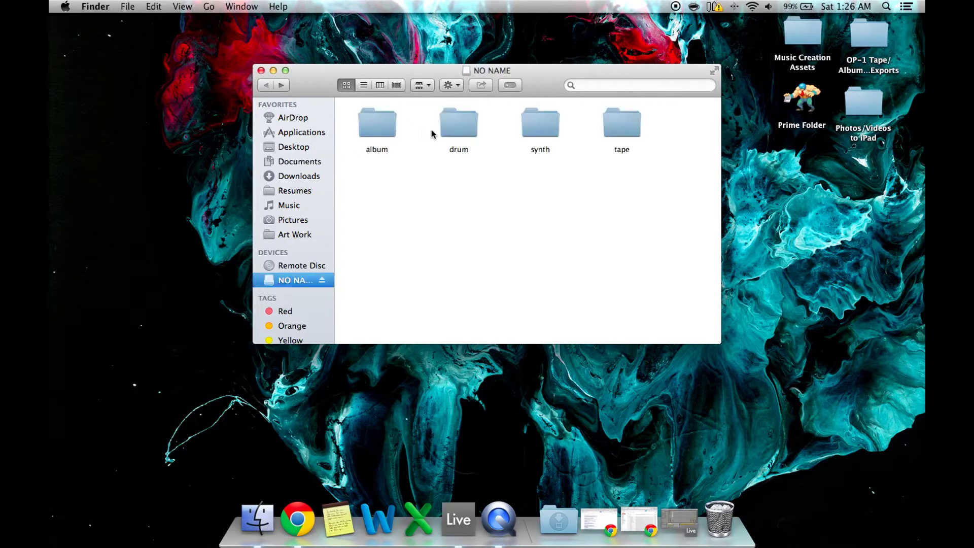
Audition 808v1.aif in drum > snapshot with Quick Look, then return to the drum folder
{"action": "double_click", "coordinate": [456, 130]}
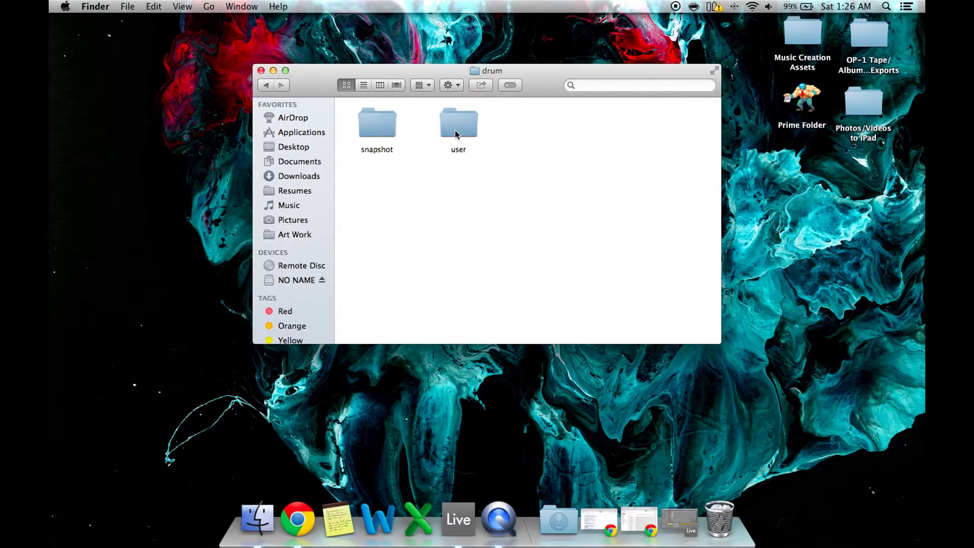
{"action": "double_click", "coordinate": [381, 126]}
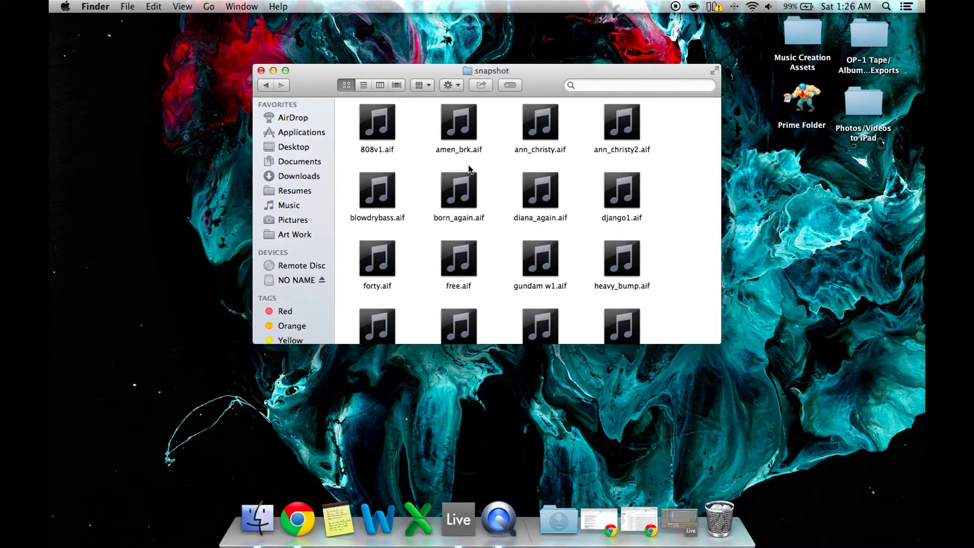
{"action": "left_click", "coordinate": [387, 136]}
{"action": "key", "text": "space"}
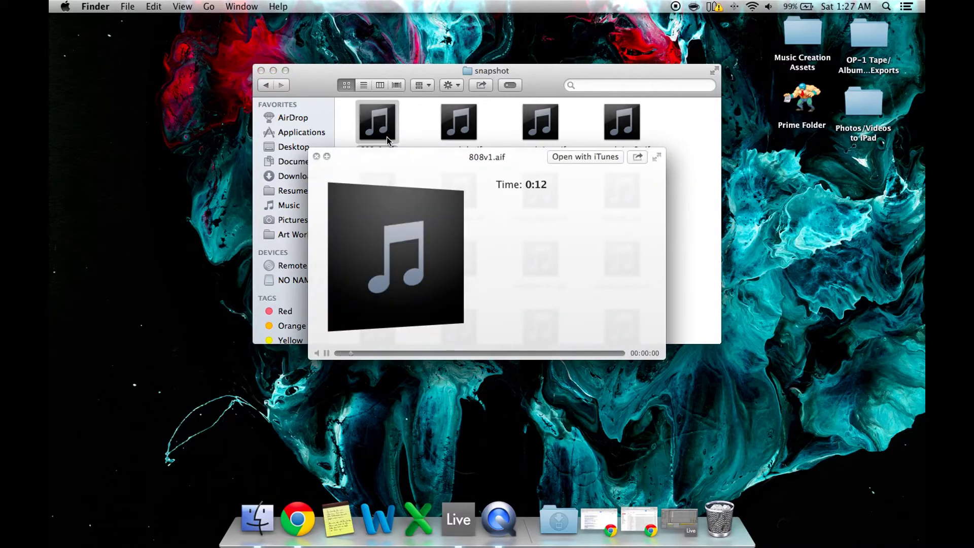
{"action": "key", "text": "space"}
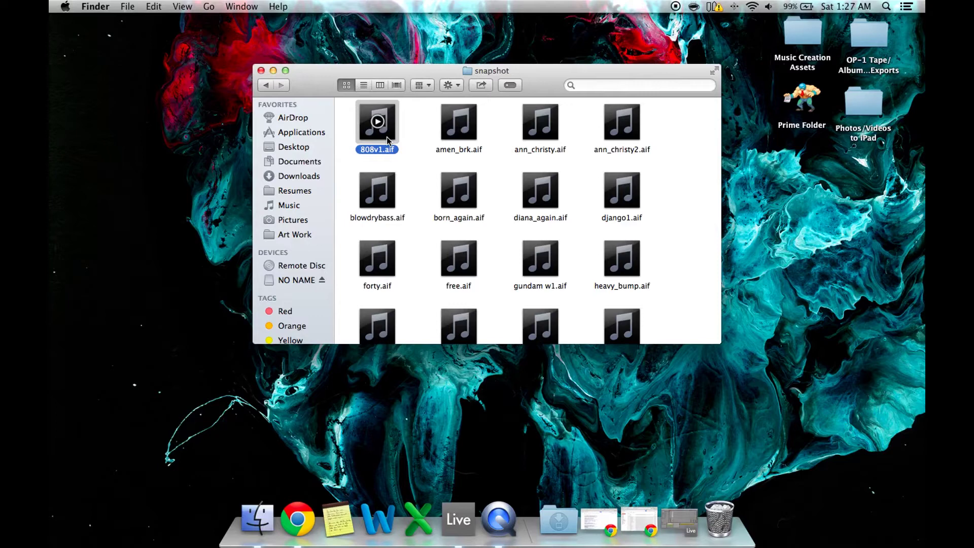
{"action": "left_click", "coordinate": [266, 85]}
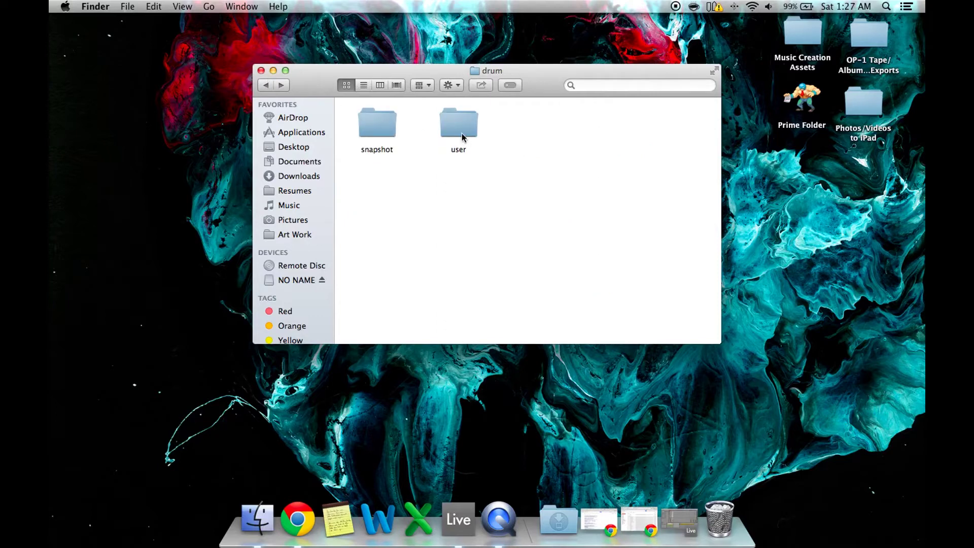
Check the drum user folder, then open the synth snapshot folder
{"action": "double_click", "coordinate": [462, 133]}
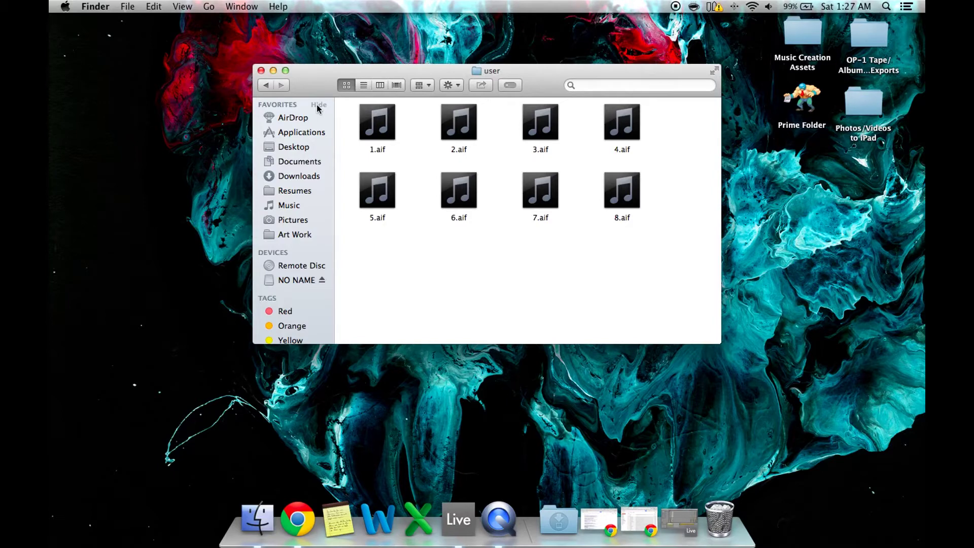
{"action": "left_click", "coordinate": [267, 87]}
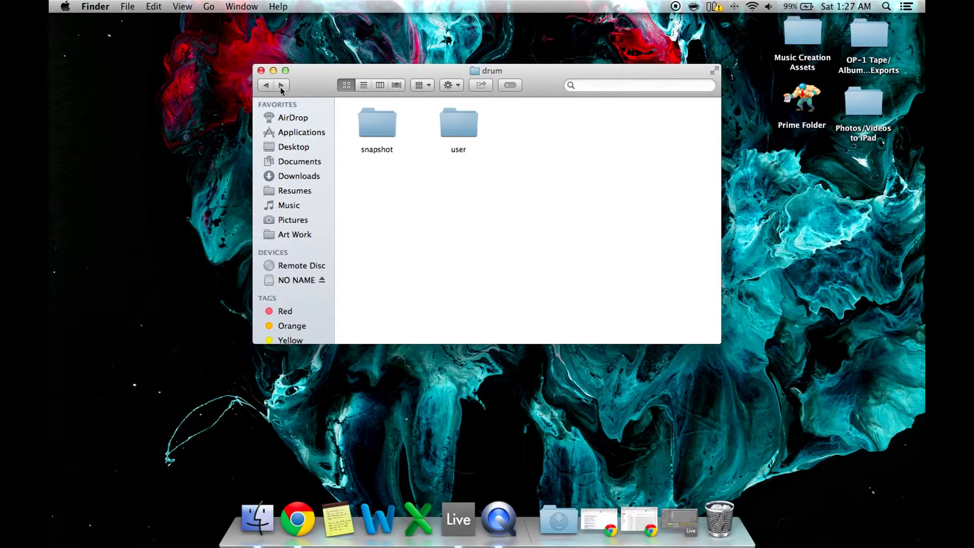
{"action": "left_click", "coordinate": [271, 87]}
{"action": "double_click", "coordinate": [533, 129]}
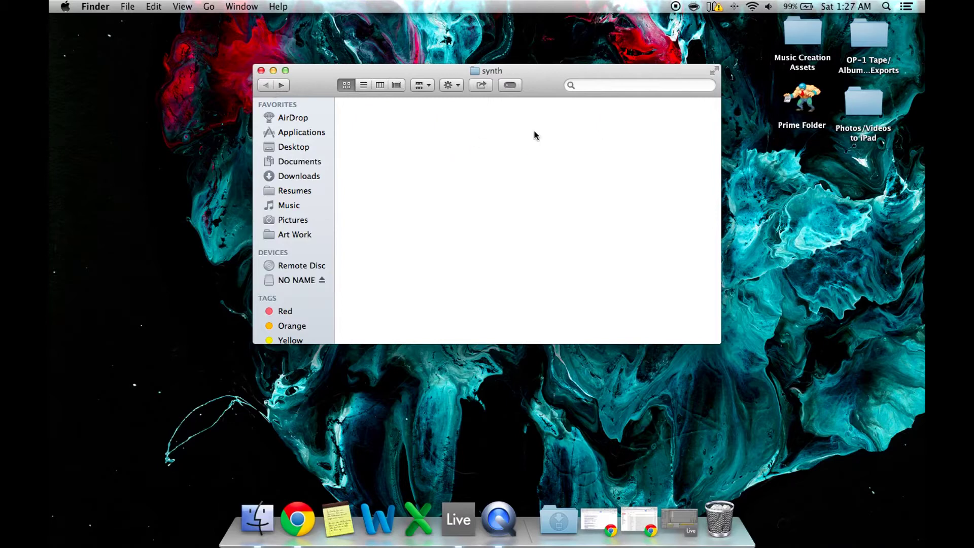
{"action": "double_click", "coordinate": [390, 128]}
Audition br_keys.aif and memorymoog-0017.aif, then open the synth user folder
{"action": "mouse_move", "coordinate": [392, 132]}
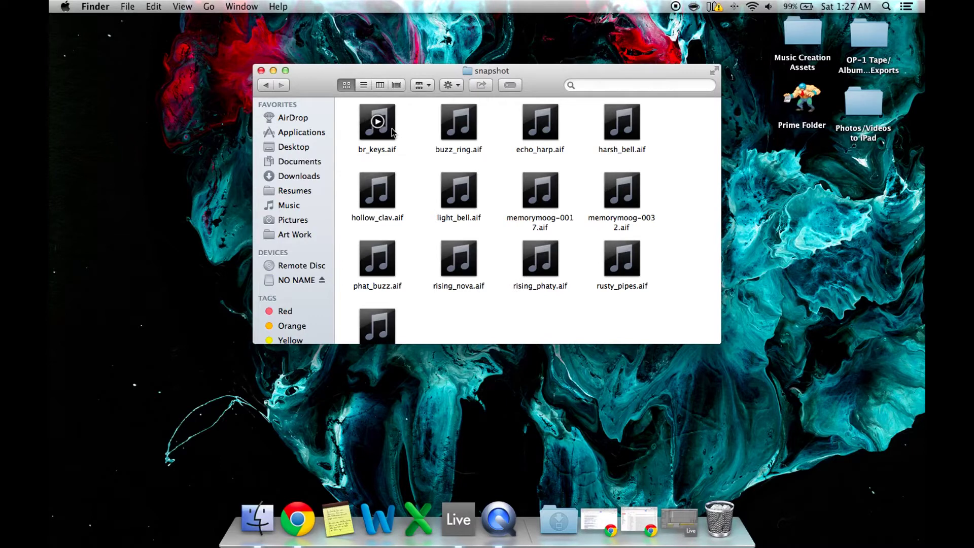
{"action": "left_click", "coordinate": [392, 132]}
{"action": "key", "text": "space"}
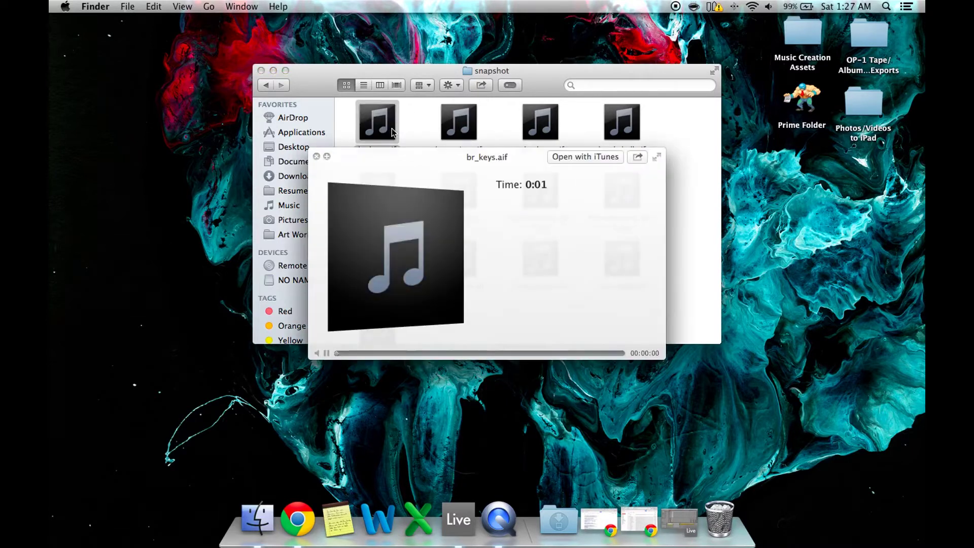
{"action": "key", "text": "space"}
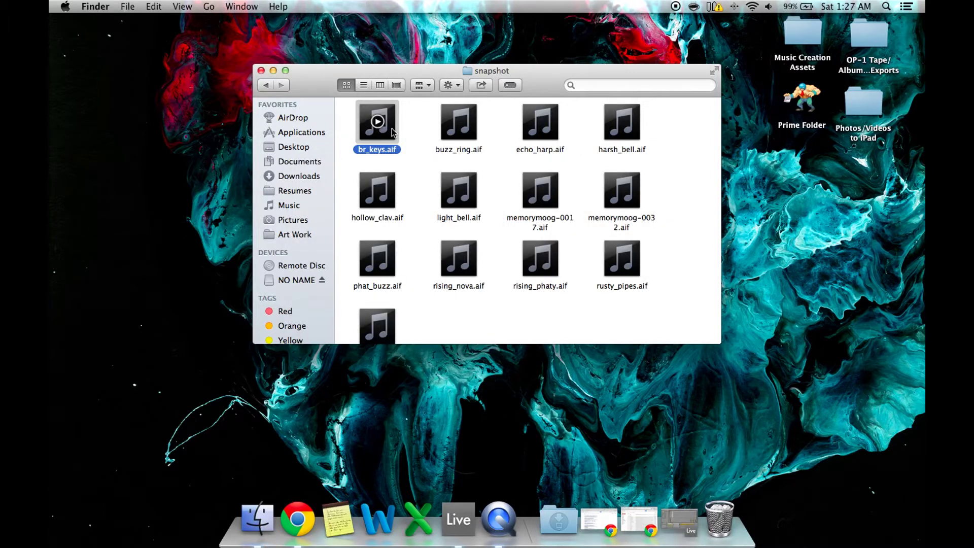
{"action": "left_click", "coordinate": [553, 202]}
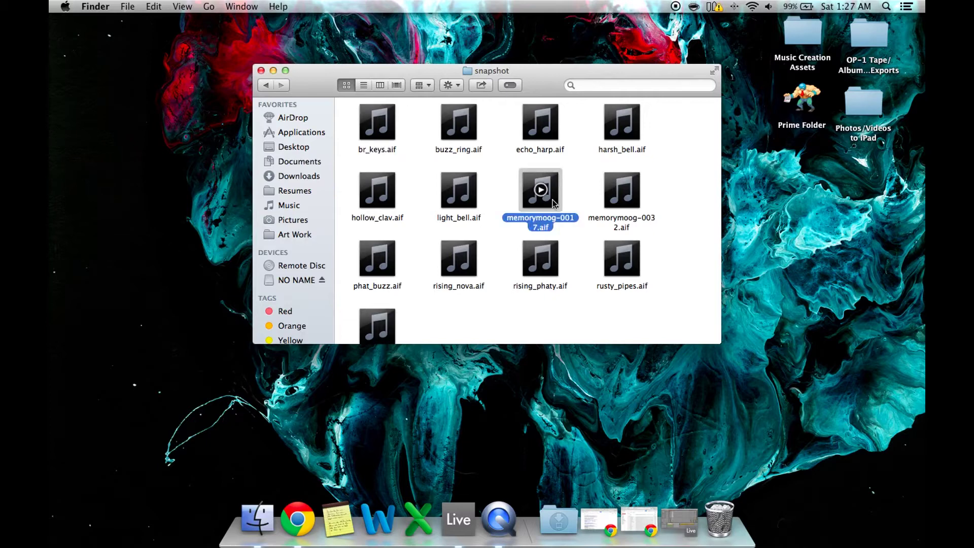
{"action": "key", "text": "space"}
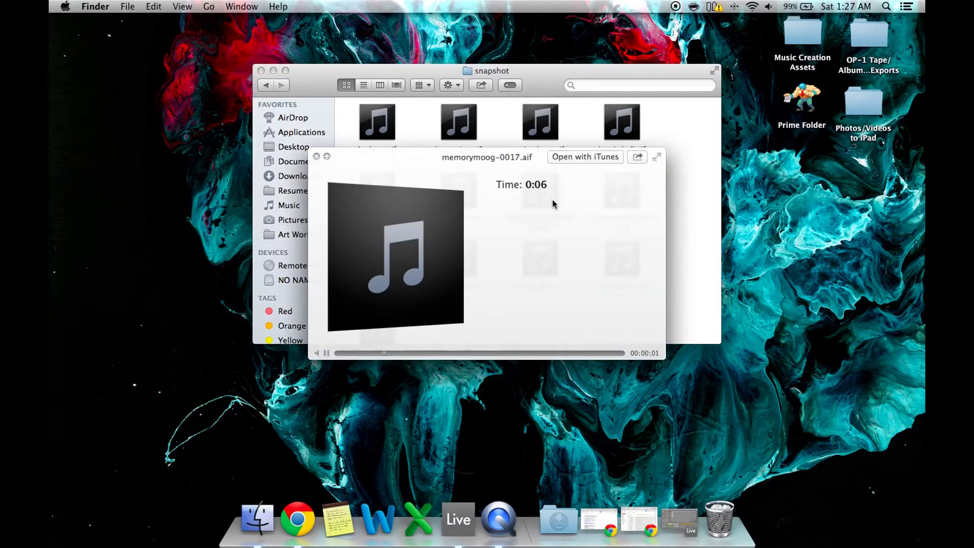
{"action": "key", "text": "space"}
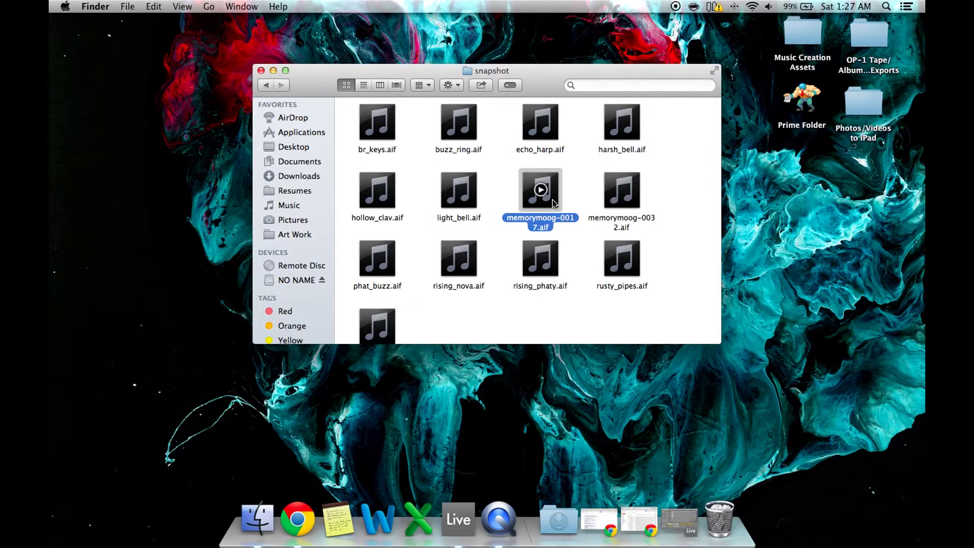
{"action": "left_click", "coordinate": [269, 83]}
{"action": "double_click", "coordinate": [466, 127]}
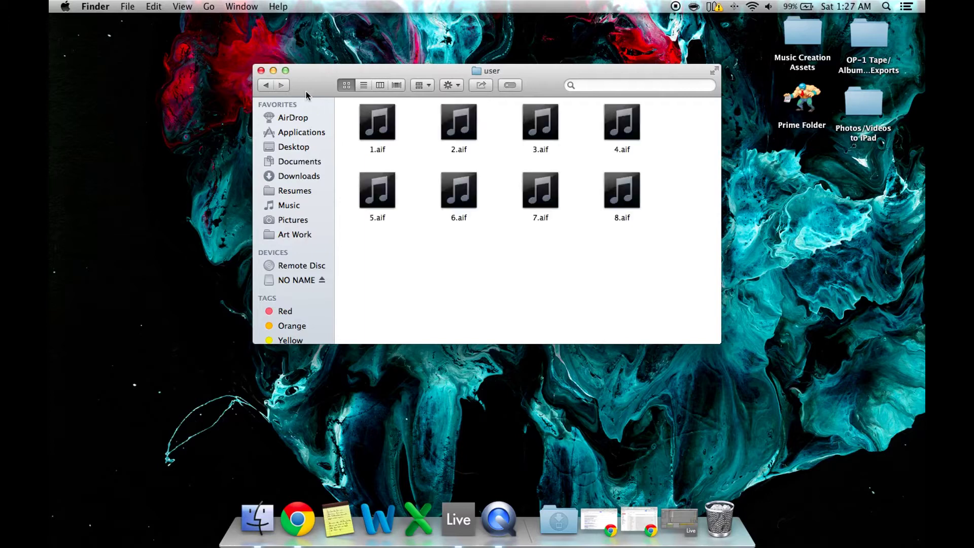
View the tape folder's track_1–track_4.aif files, then return to the drive's top level
{"action": "left_click", "coordinate": [266, 85]}
{"action": "left_click", "coordinate": [266, 85]}
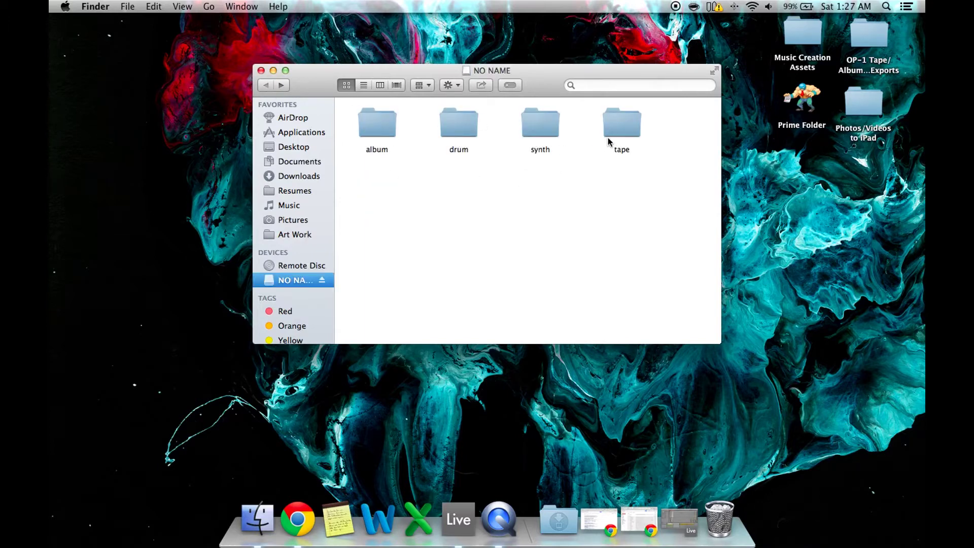
{"action": "double_click", "coordinate": [611, 130]}
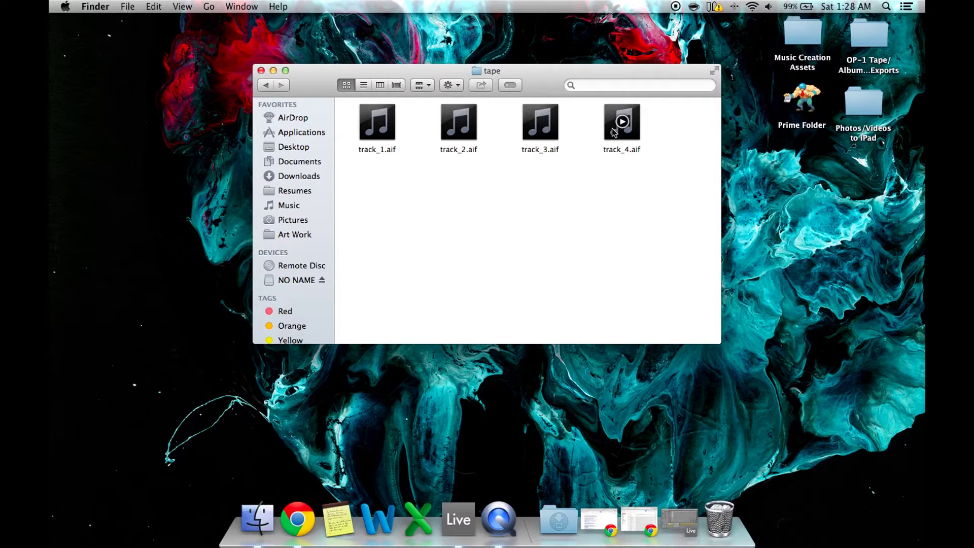
{"action": "mouse_move", "coordinate": [469, 123]}
{"action": "left_click", "coordinate": [265, 87]}
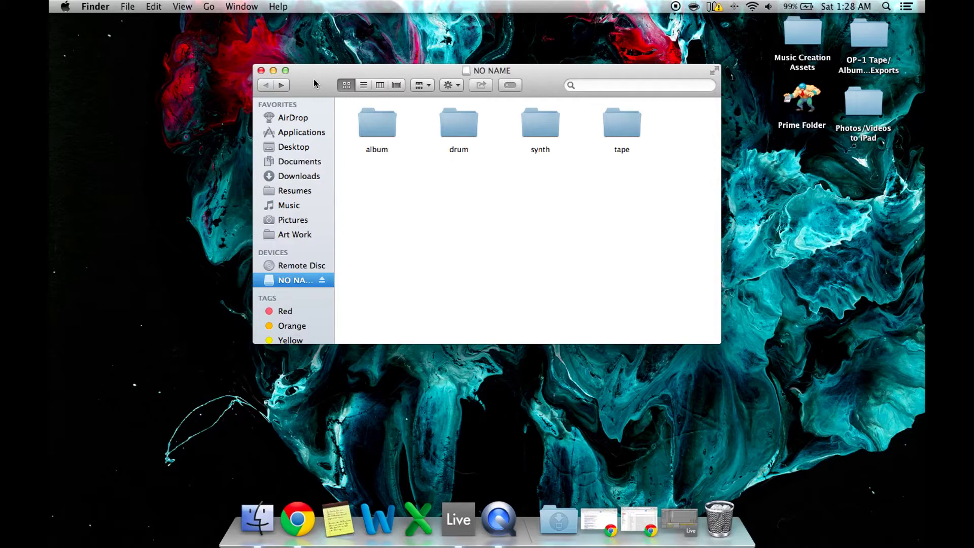
Minimise the drive window, launch OP-1 Drum Utility, and position it clear of desktop folders
{"action": "key", "text": "super+m"}
{"action": "key", "text": "F4"}
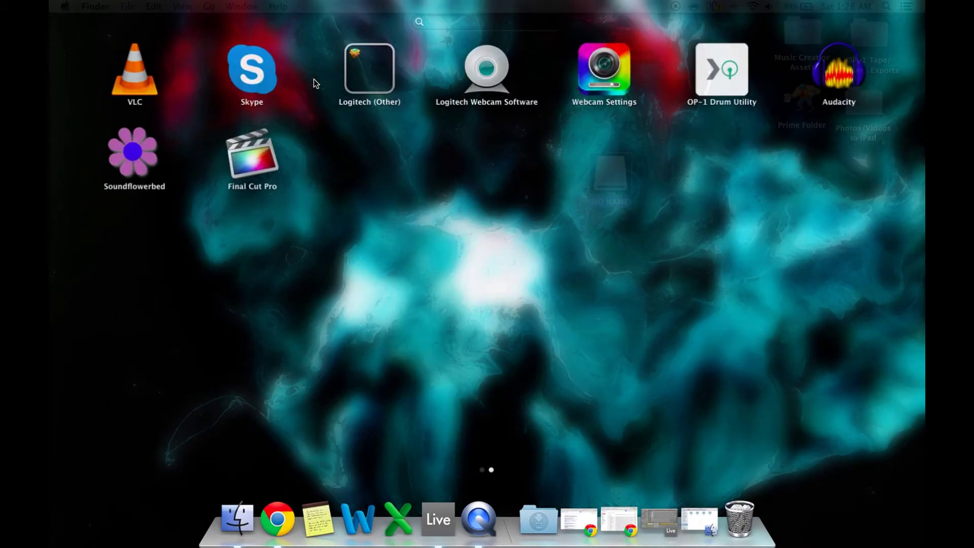
{"action": "left_click", "coordinate": [723, 77]}
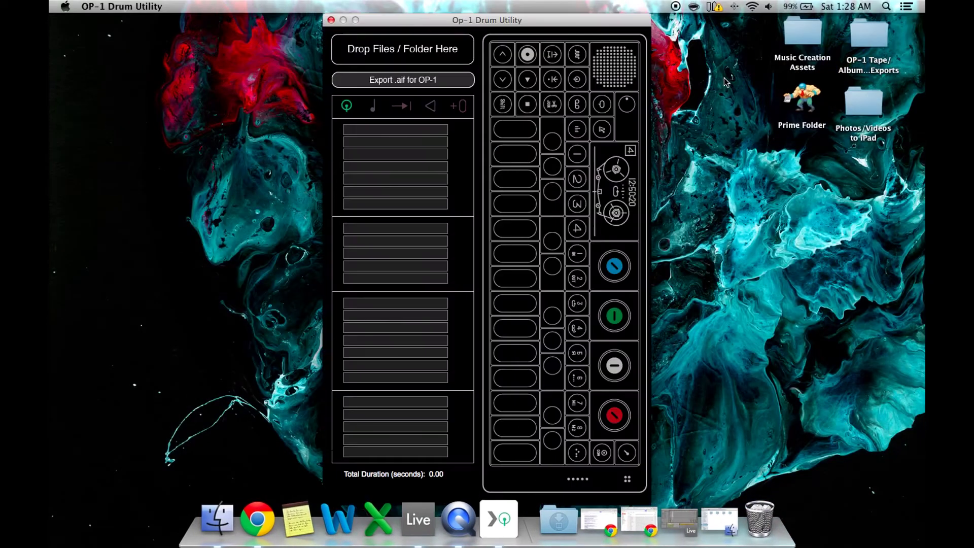
{"action": "left_click_drag", "start_coordinate": [606, 21], "coordinate": [784, 18]}
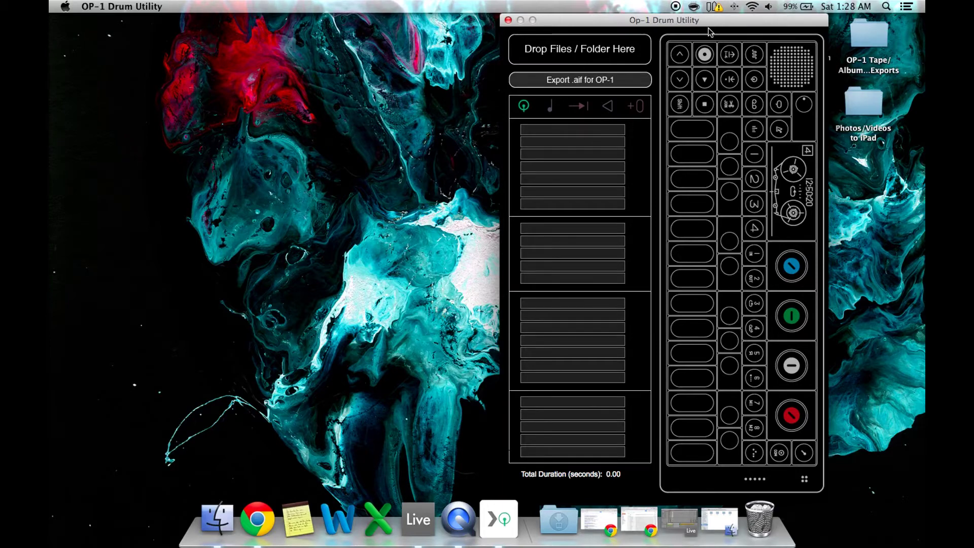
{"action": "left_click_drag", "start_coordinate": [687, 20], "coordinate": [489, 20]}
Open Music Creation Assets > Sample Library > Tri-Samples-The-Sample-Set-Vol.-3 > Cymbals
{"action": "double_click", "coordinate": [790, 29]}
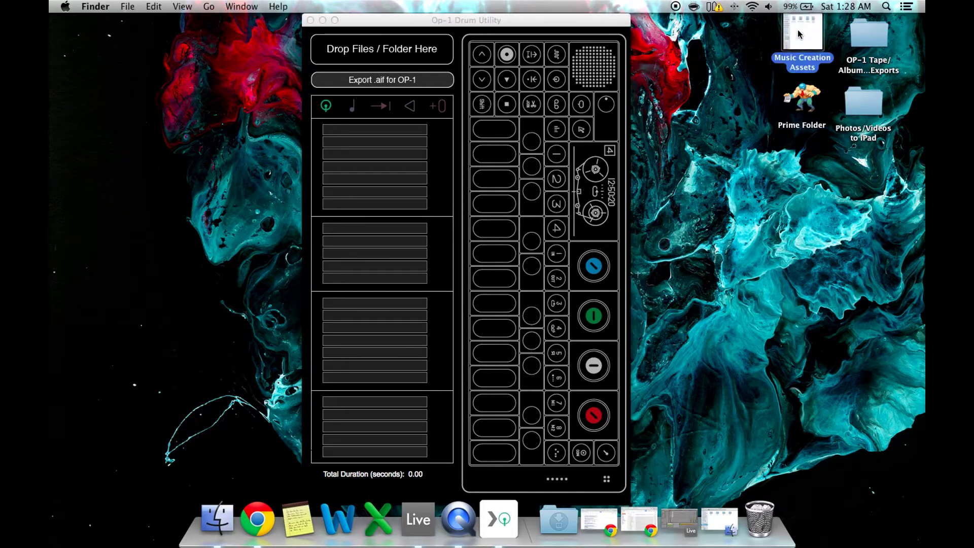
{"action": "double_click", "coordinate": [295, 149]}
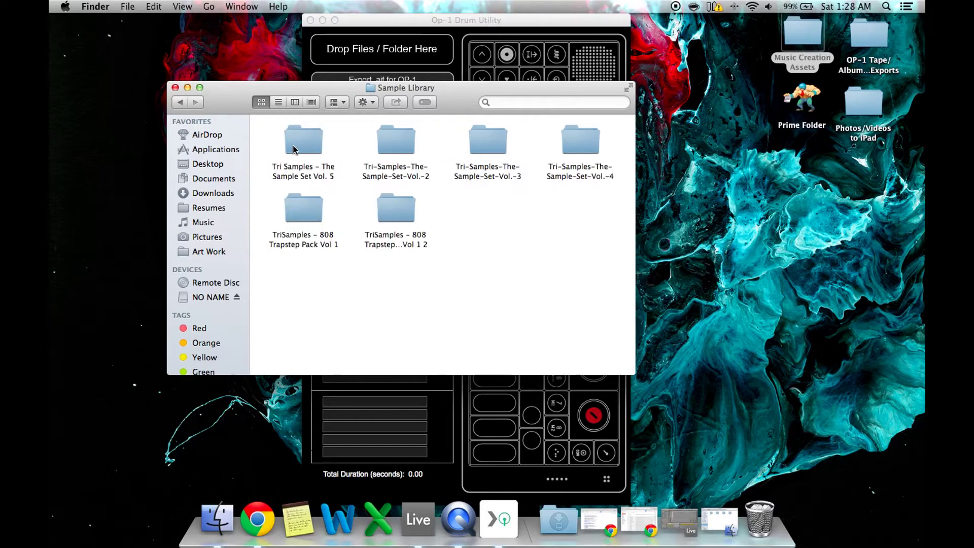
{"action": "double_click", "coordinate": [478, 139]}
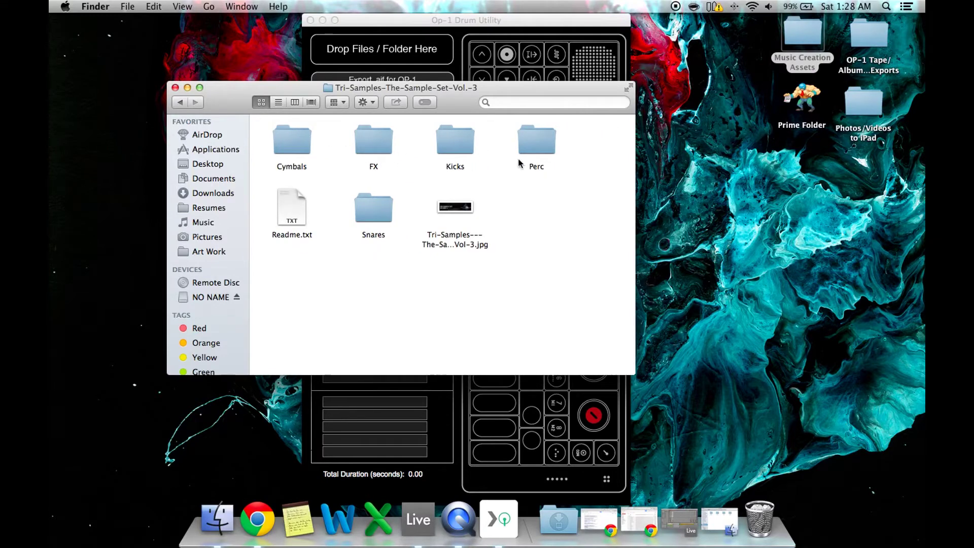
{"action": "double_click", "coordinate": [301, 147]}
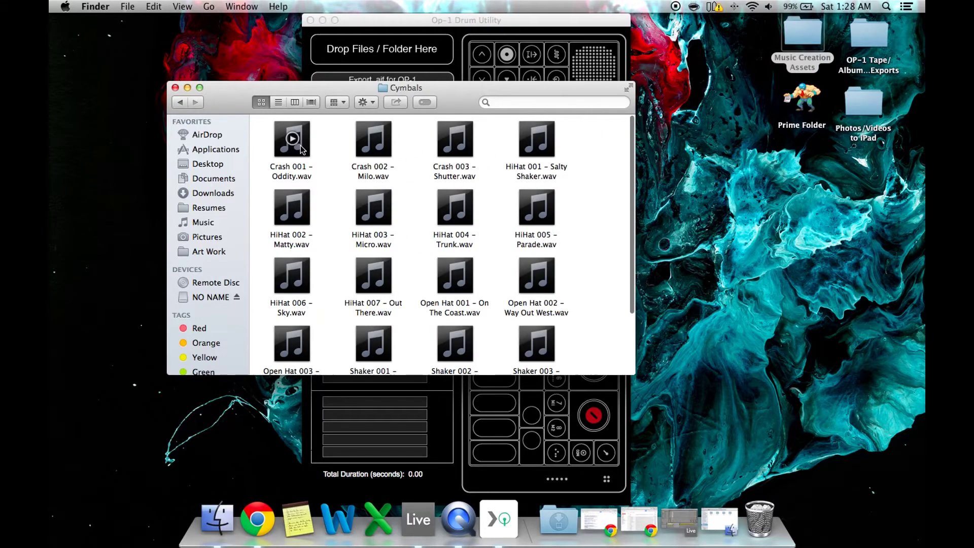
Quick Look Crash 001 - Oddity.wav and HiHat 004 – Trunk.wav, moving the Cymbals window right
{"action": "left_click", "coordinate": [306, 148]}
{"action": "key", "text": "space"}
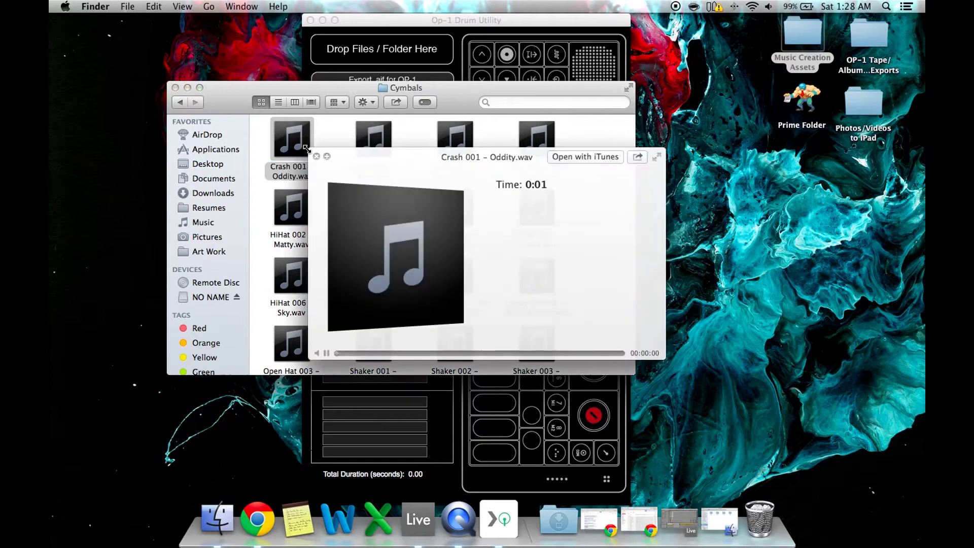
{"action": "key", "text": "space"}
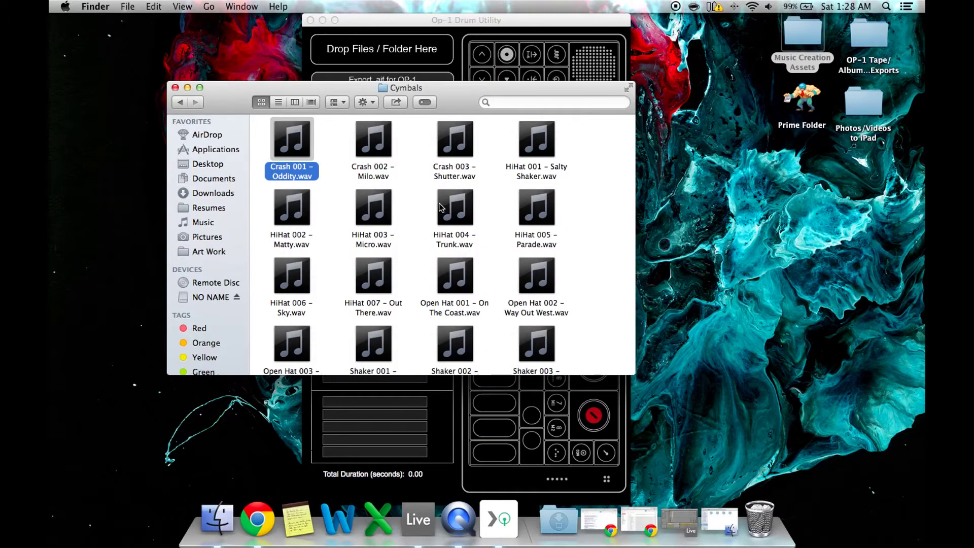
{"action": "left_click", "coordinate": [449, 221]}
{"action": "key", "text": "space"}
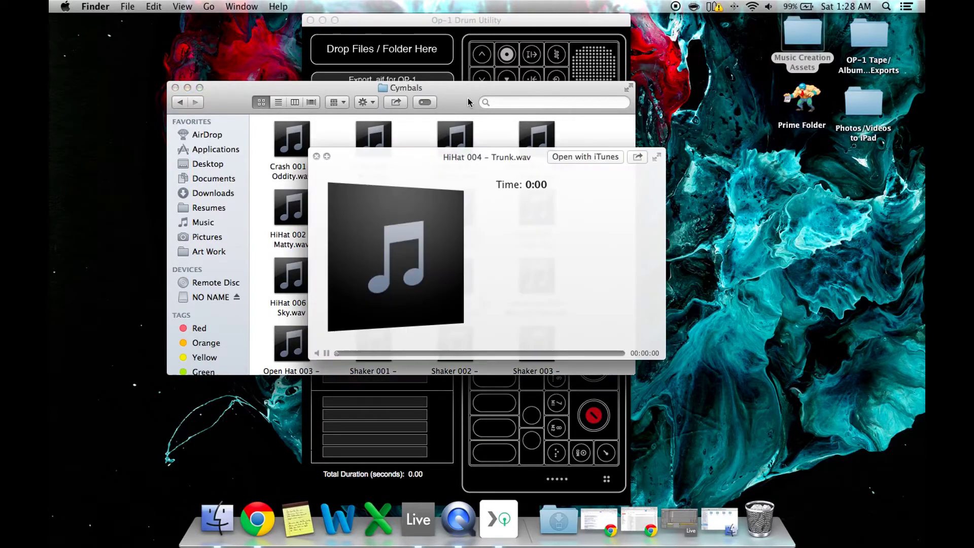
{"action": "left_click_drag", "start_coordinate": [462, 102], "coordinate": [827, 82]}
{"action": "key", "text": "space"}
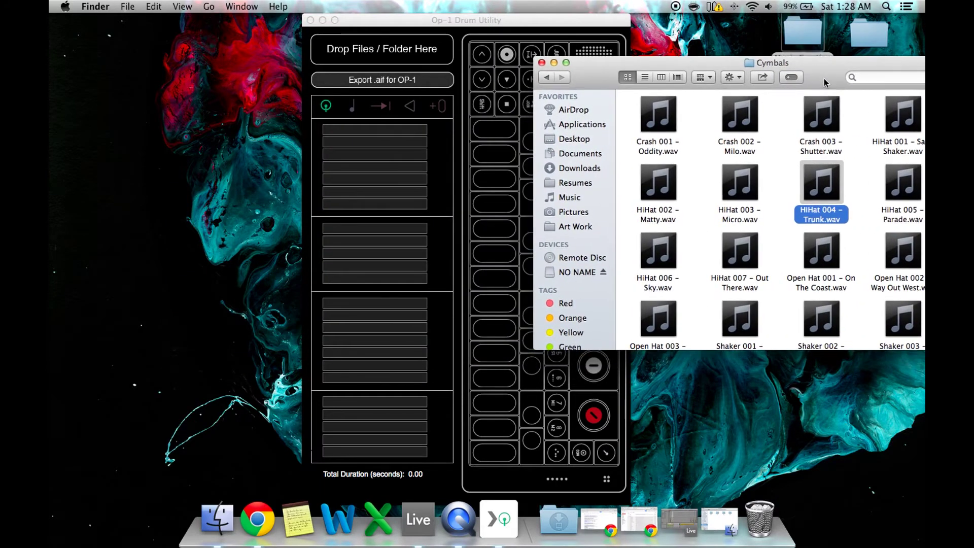
Drop HiHat 004 – Trunk.wav into the drum utility's first sample slot
{"action": "mouse_move", "coordinate": [829, 198]}
{"action": "left_click_drag", "start_coordinate": [830, 198], "coordinate": [410, 136]}
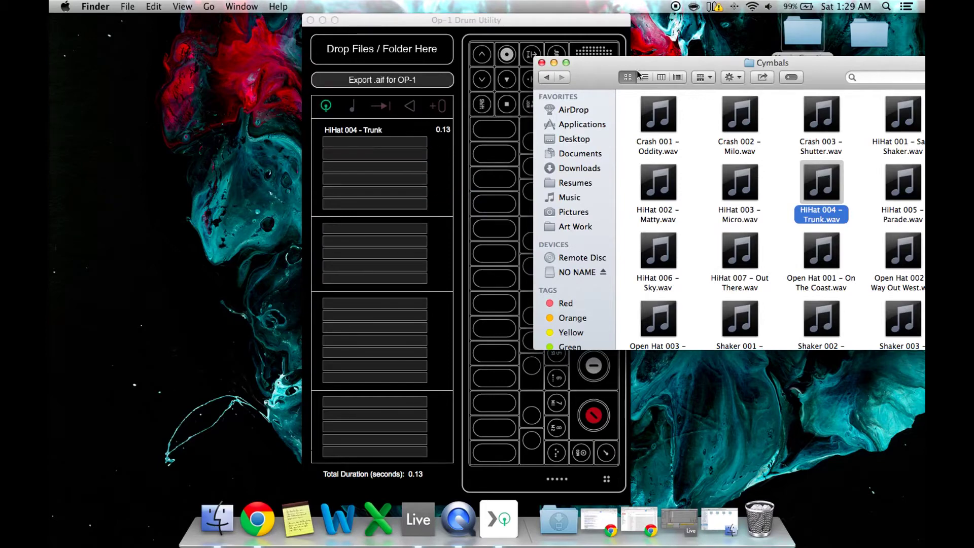
{"action": "left_click_drag", "start_coordinate": [655, 76], "coordinate": [646, 238]}
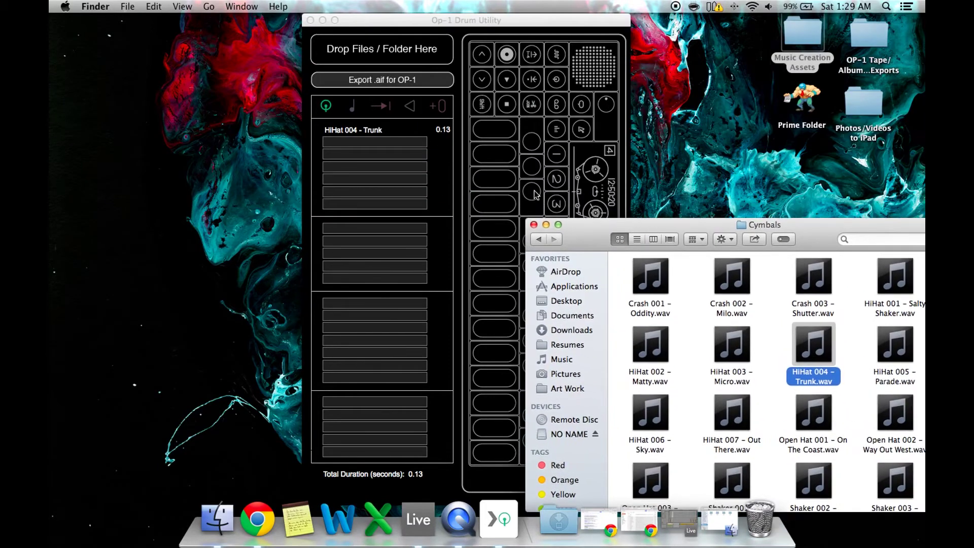
{"action": "left_click", "coordinate": [500, 139]}
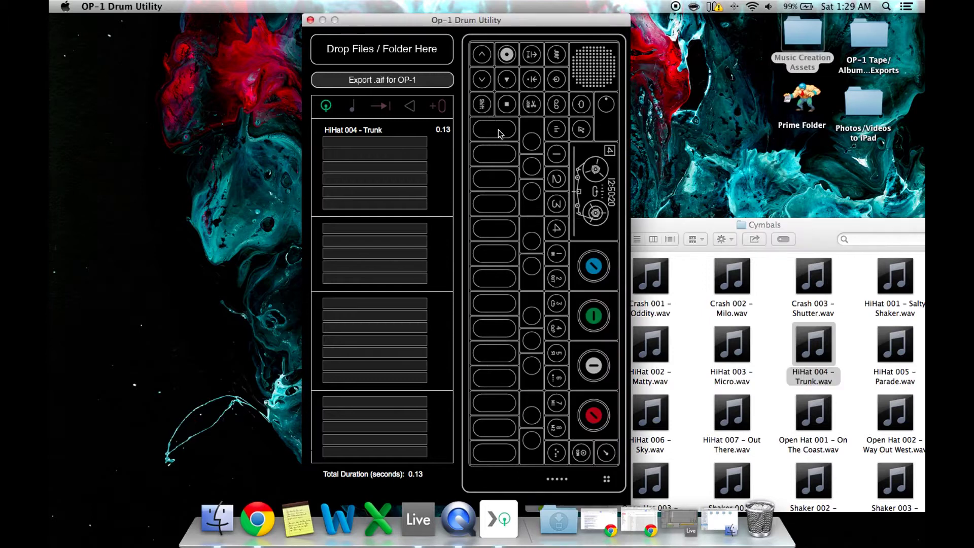
Try pitch -14 and looping on HiHat 004 – Trunk, then reset pitch to 0 and looping off
{"action": "left_click", "coordinate": [353, 108]}
{"action": "mouse_move", "coordinate": [369, 132]}
{"action": "left_mouse_down"}
{"action": "mouse_move", "coordinate": [398, 132]}
{"action": "mouse_move", "coordinate": [360, 133]}
{"action": "mouse_move", "coordinate": [497, 132]}
{"action": "left_mouse_up"}
{"action": "left_click", "coordinate": [376, 129]}
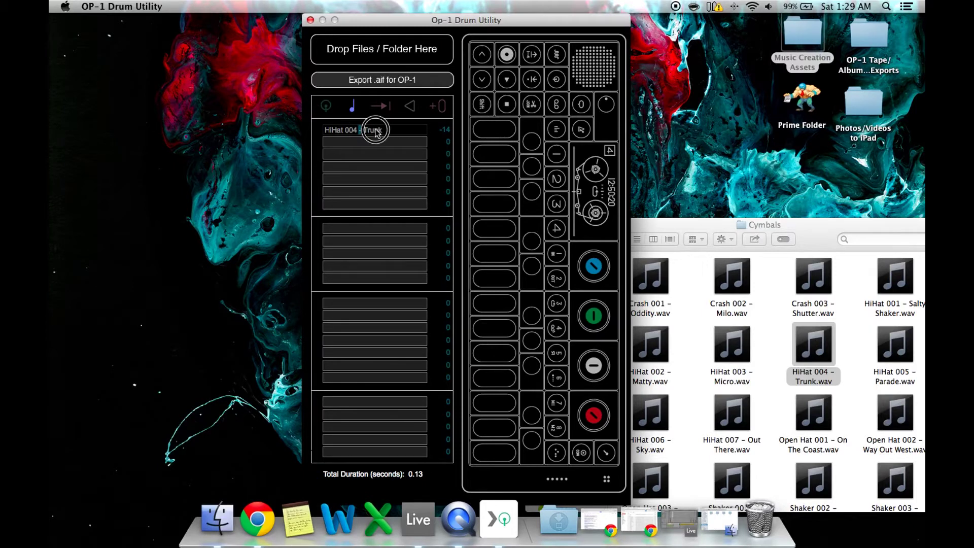
{"action": "left_click", "coordinate": [381, 106]}
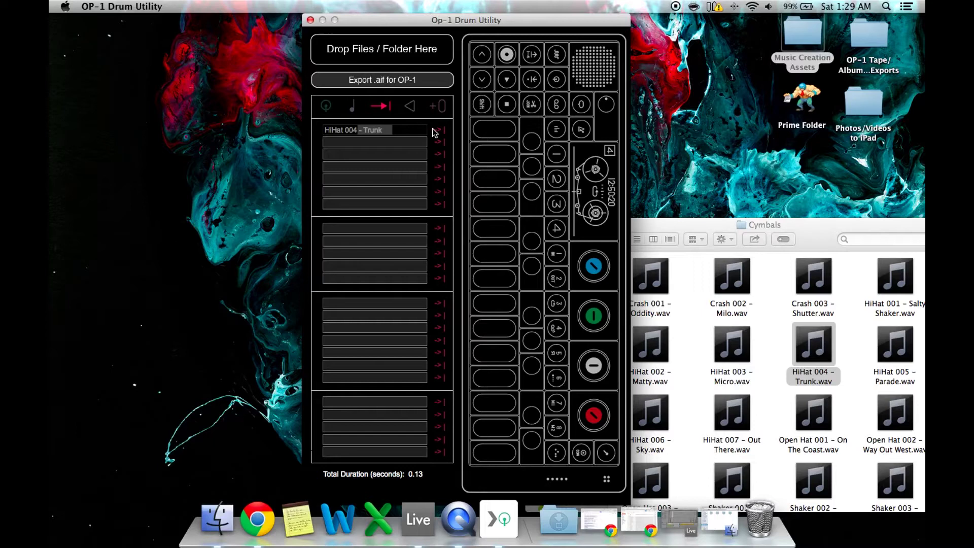
{"action": "left_click", "coordinate": [406, 130]}
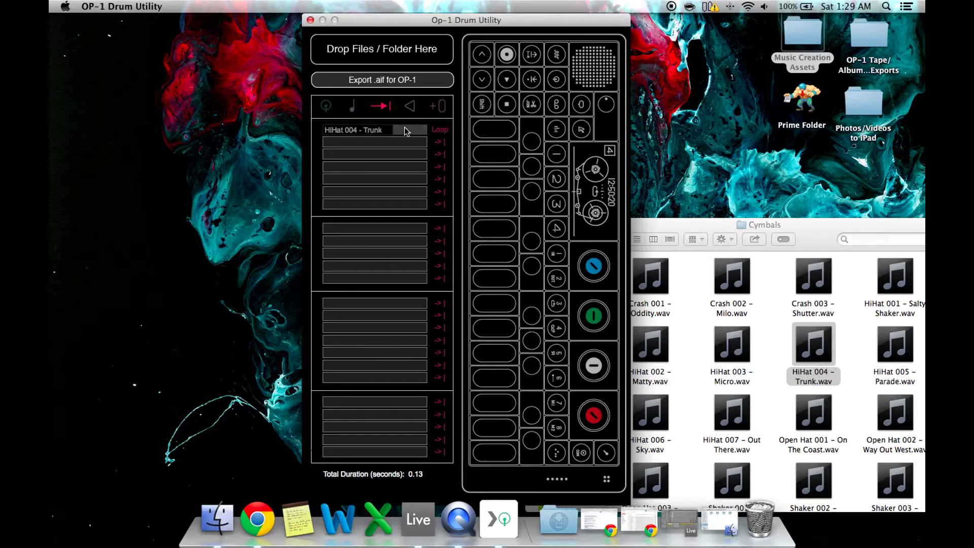
{"action": "left_click", "coordinate": [351, 129]}
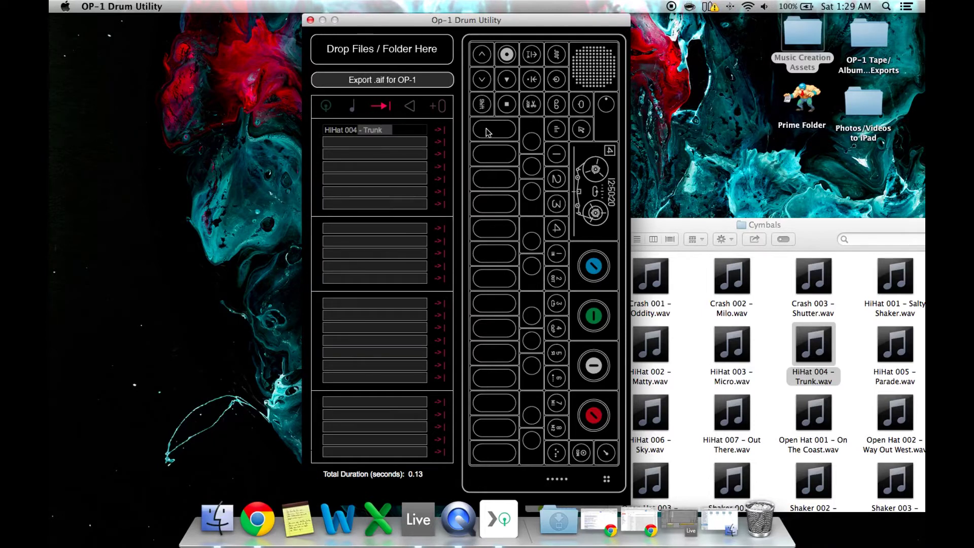
{"action": "left_click", "coordinate": [351, 130]}
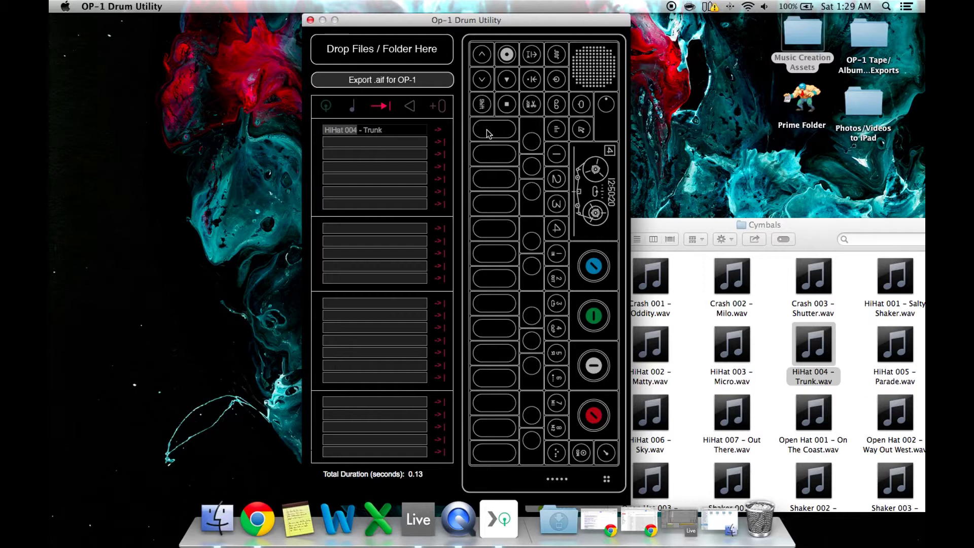
{"action": "left_click", "coordinate": [418, 133]}
{"action": "left_click", "coordinate": [486, 136]}
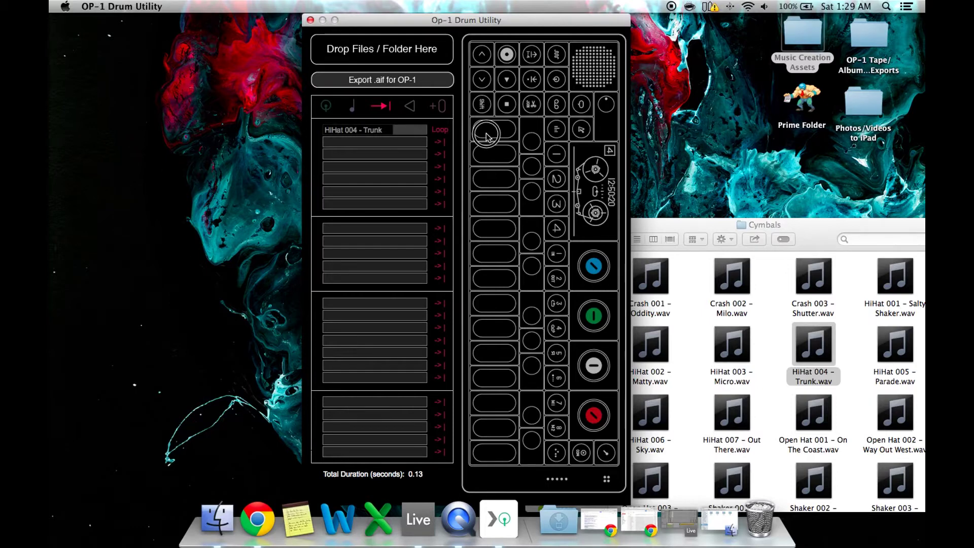
{"action": "left_click", "coordinate": [379, 133]}
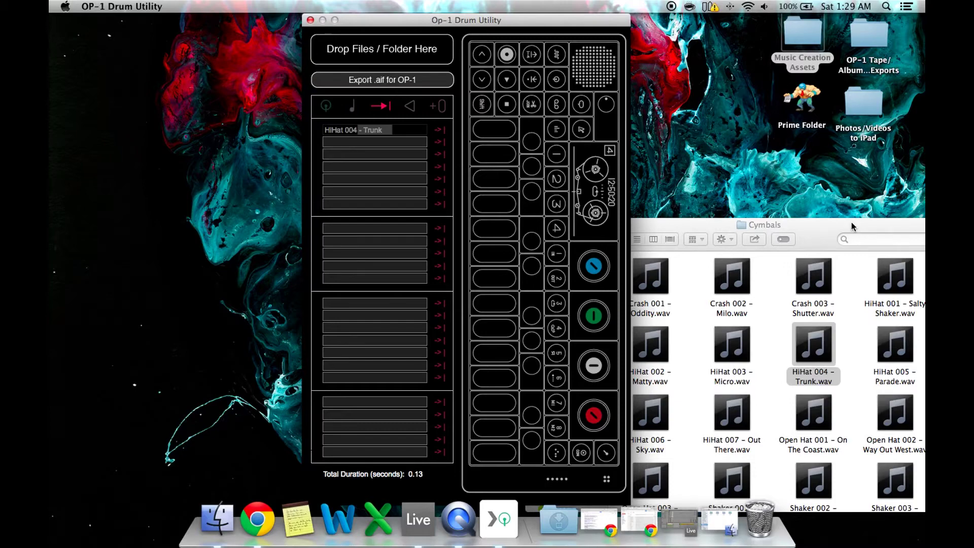
Reposition the Cymbals Finder window beside the drum utility
{"action": "left_click_drag", "start_coordinate": [822, 235], "coordinate": [796, 141]}
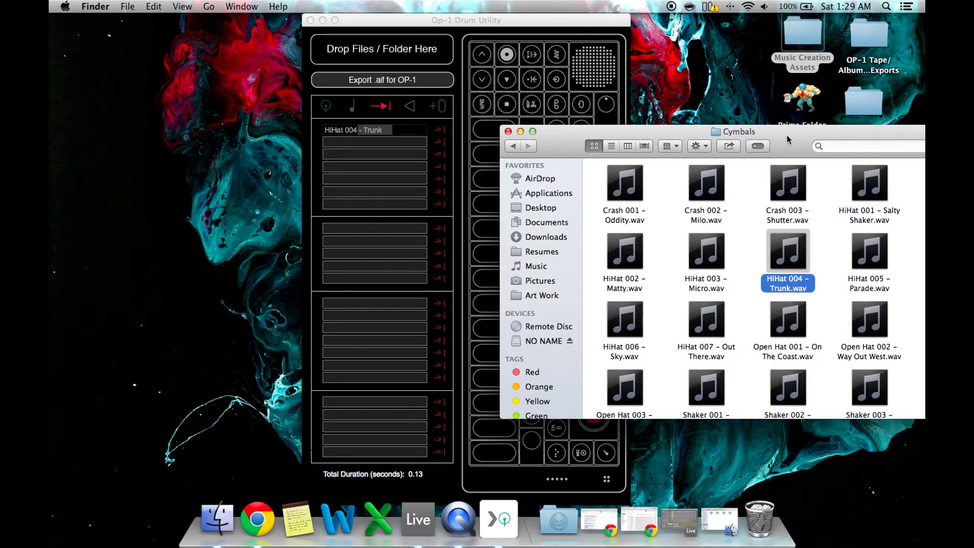
{"action": "left_click_drag", "start_coordinate": [798, 142], "coordinate": [758, 82]}
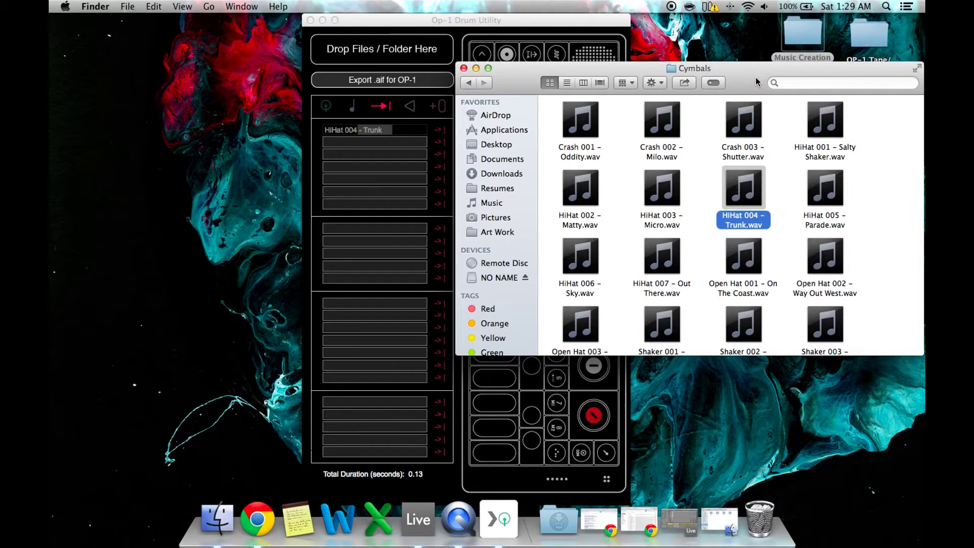
{"action": "scroll", "coordinate": [772, 112], "scroll_direction": "down", "scroll_amount": 3}
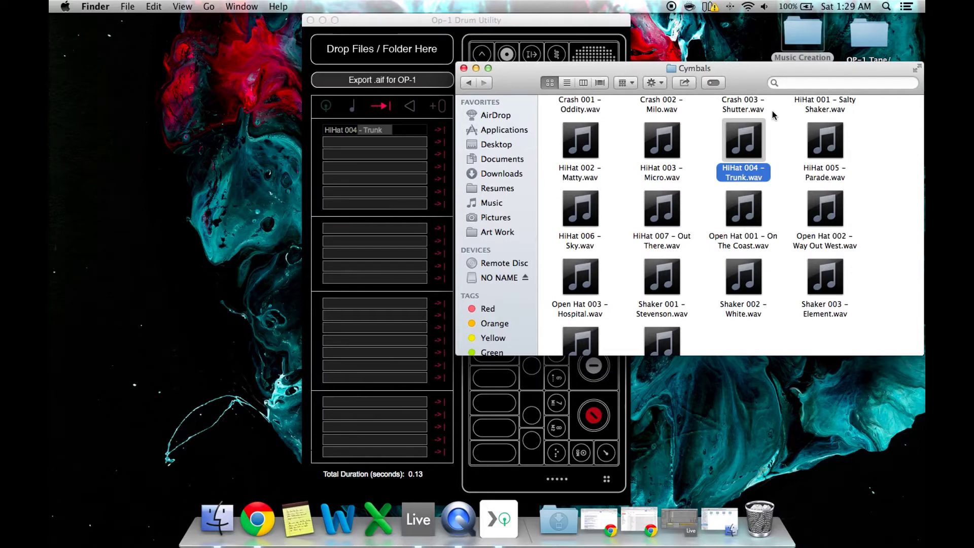
{"action": "left_click_drag", "start_coordinate": [751, 85], "coordinate": [723, 88]}
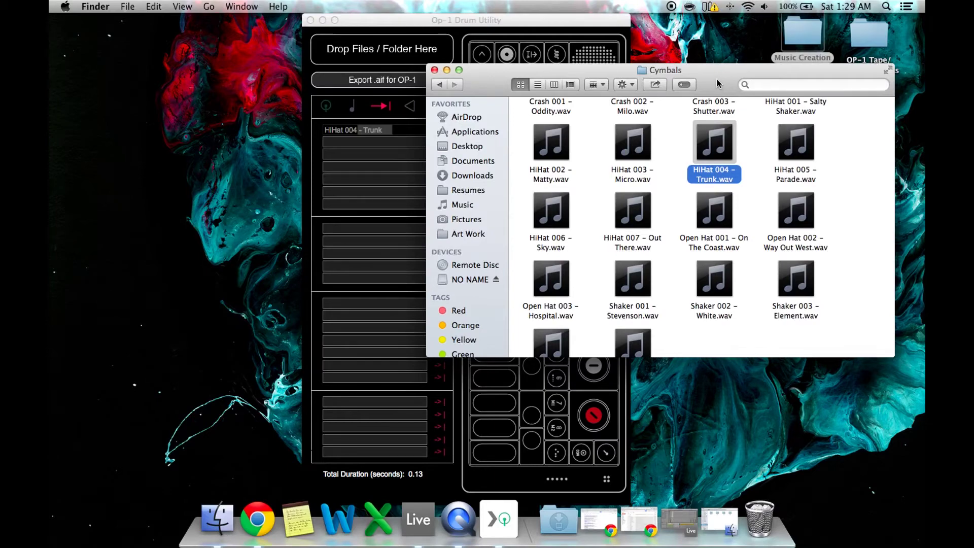
{"action": "left_click_drag", "start_coordinate": [713, 85], "coordinate": [804, 90]}
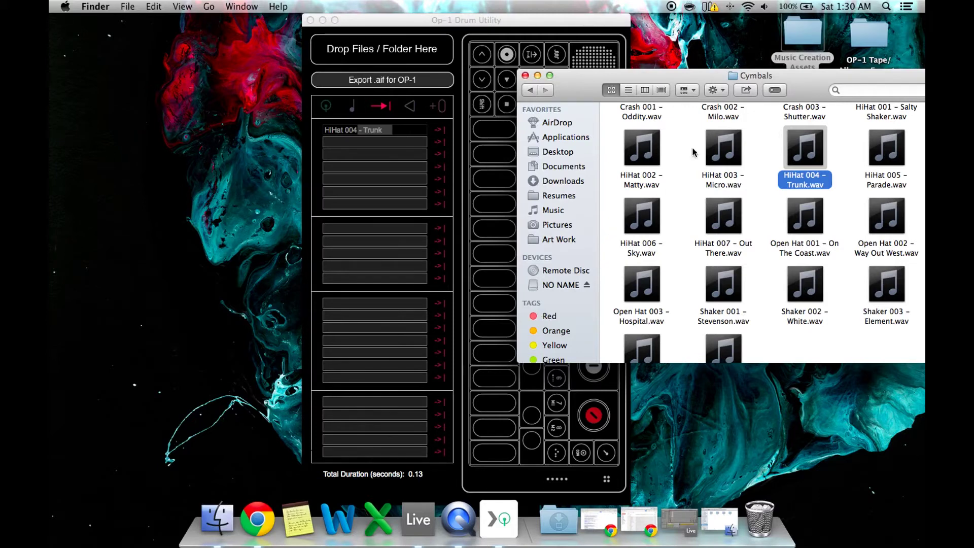
{"action": "left_click", "coordinate": [571, 90]}
{"action": "left_click_drag", "start_coordinate": [571, 90], "coordinate": [564, 87]}
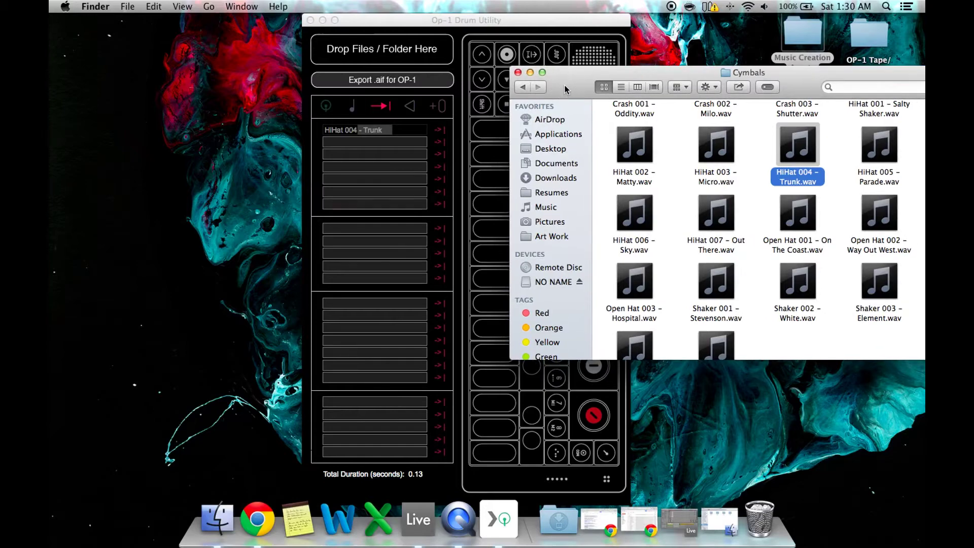
Quit and relaunch OP-1 Drum Utility, move it right, and switch back to Ableton Live
{"action": "left_click", "coordinate": [337, 28]}
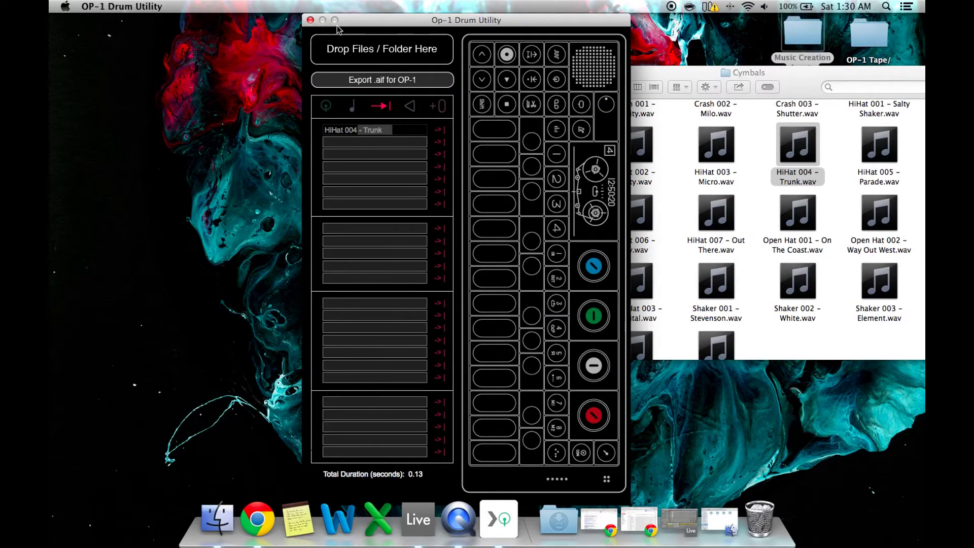
{"action": "left_click", "coordinate": [310, 20]}
{"action": "key", "text": "F4"}
{"action": "left_click", "coordinate": [746, 68]}
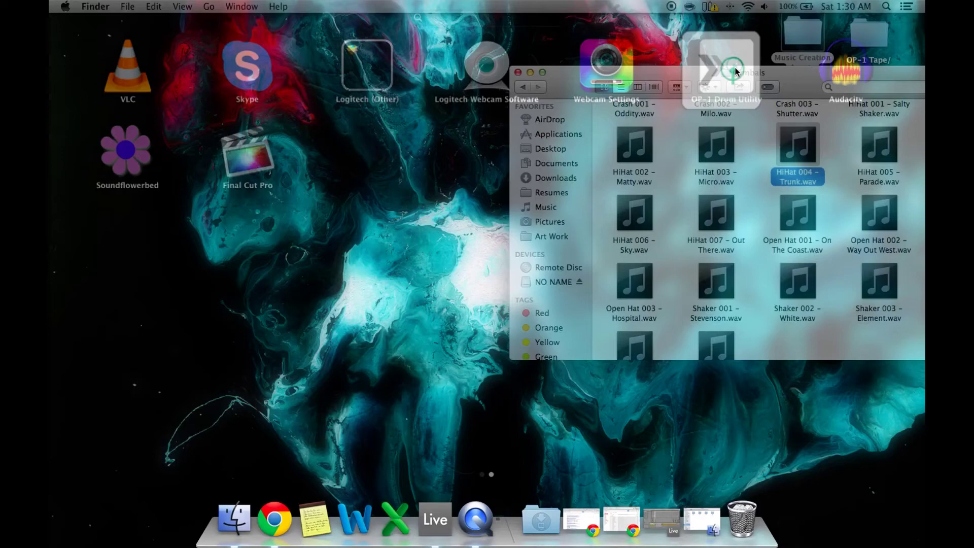
{"action": "left_click", "coordinate": [561, 20]}
{"action": "left_click_drag", "start_coordinate": [561, 21], "coordinate": [812, 14]}
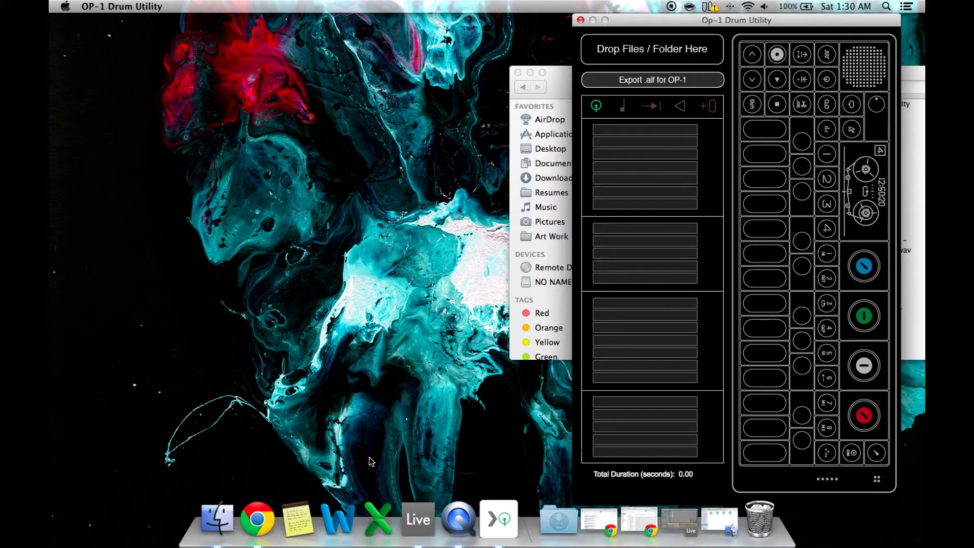
{"action": "left_click", "coordinate": [417, 523]}
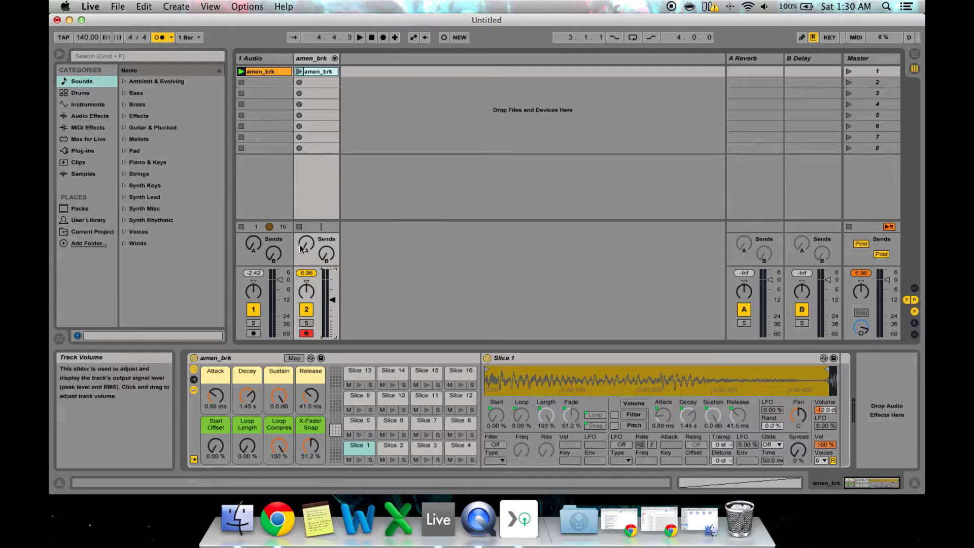
Select the amen_brk clip on track 1 and open its waveform in Clip View
{"action": "left_click", "coordinate": [272, 72]}
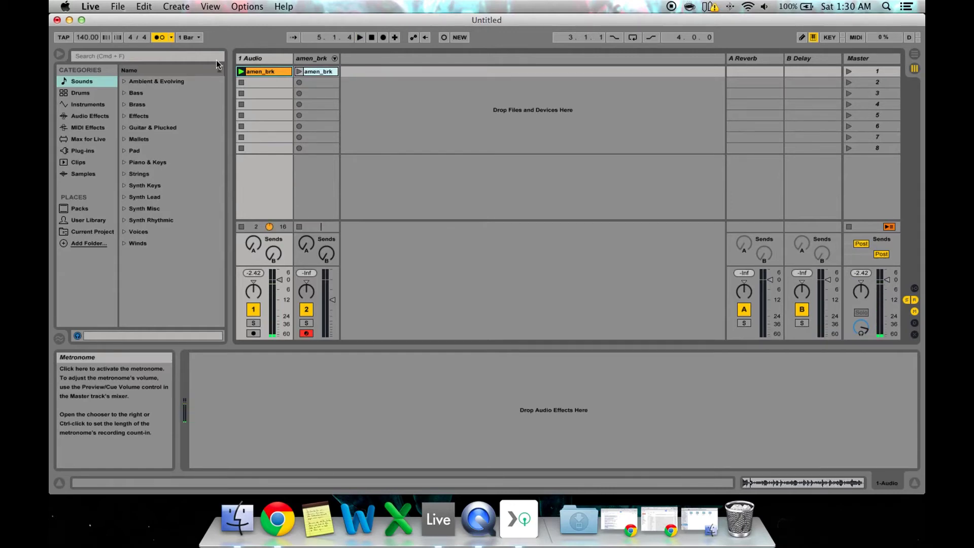
{"action": "double_click", "coordinate": [269, 72]}
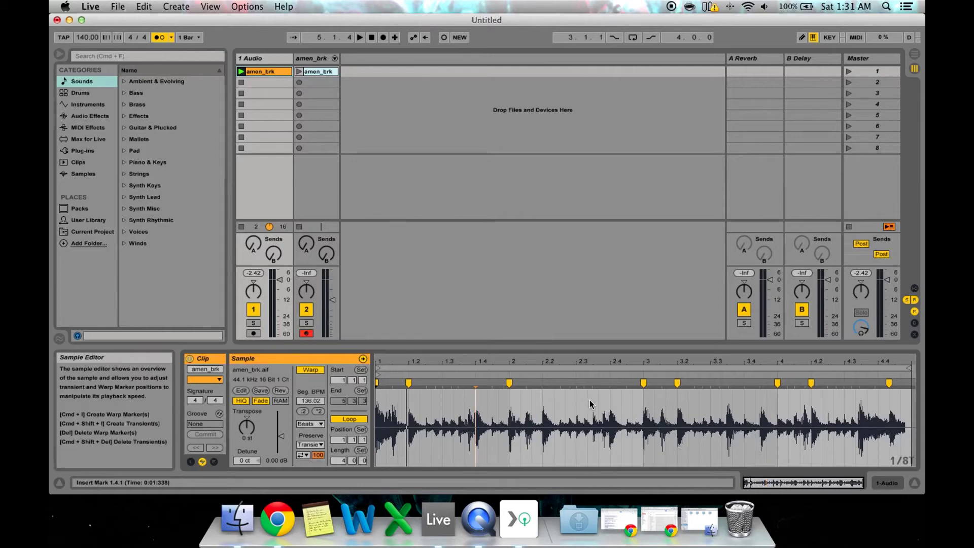
Dismiss the waveform's warp and slicing menu and view the amen_brk MIDI clip's notes
{"action": "right_click", "coordinate": [569, 404]}
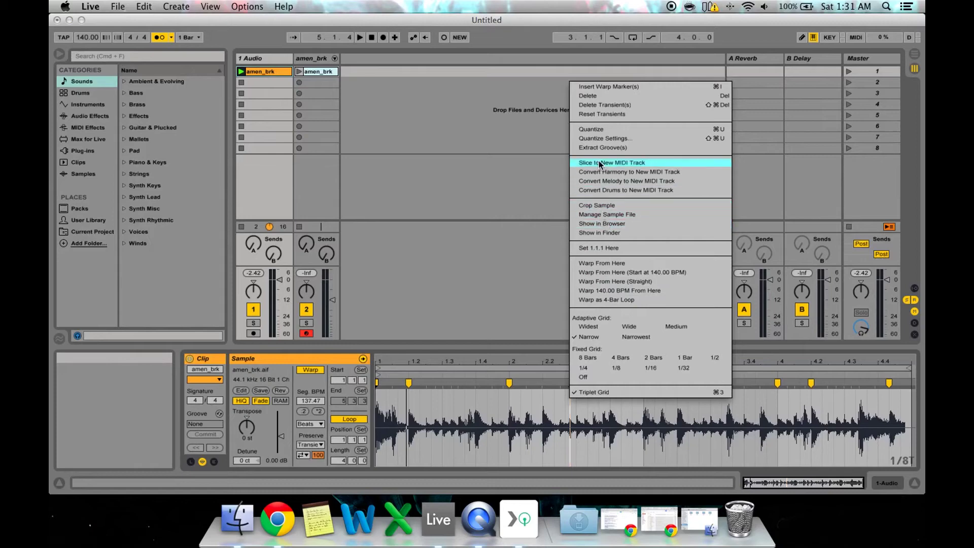
{"action": "left_click", "coordinate": [340, 93]}
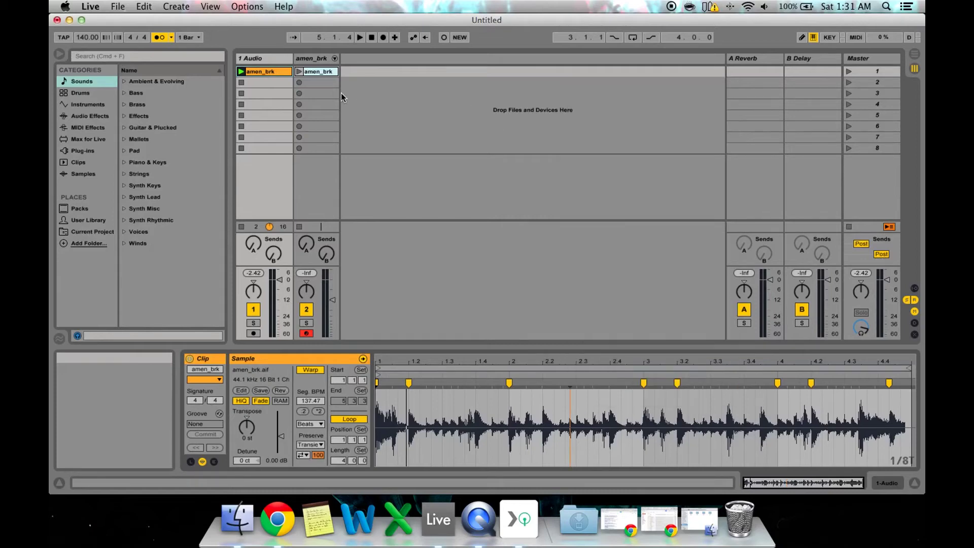
{"action": "left_click", "coordinate": [316, 73]}
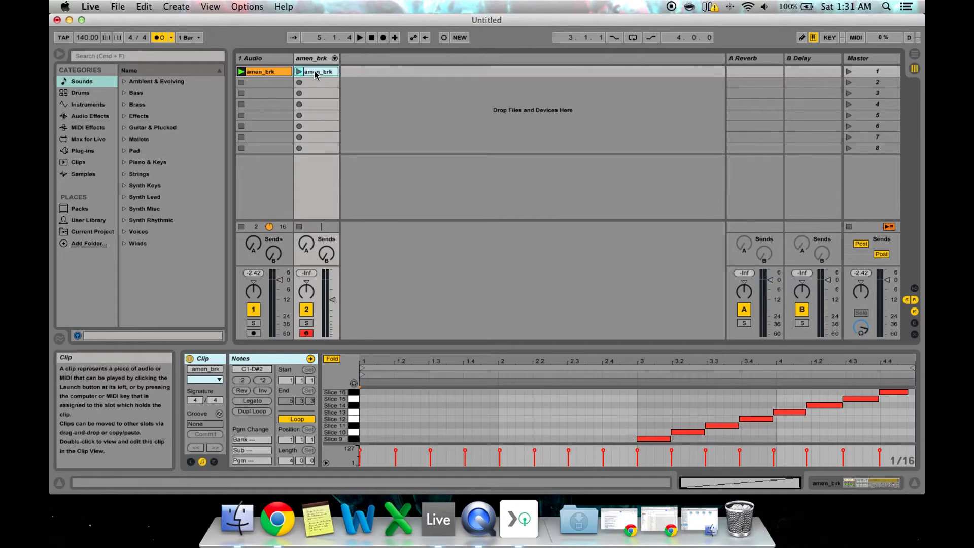
Glance at OP-1 Drum Utility, then show Live's drum rack slices and Slice 1 sampler
{"action": "left_click", "coordinate": [518, 519]}
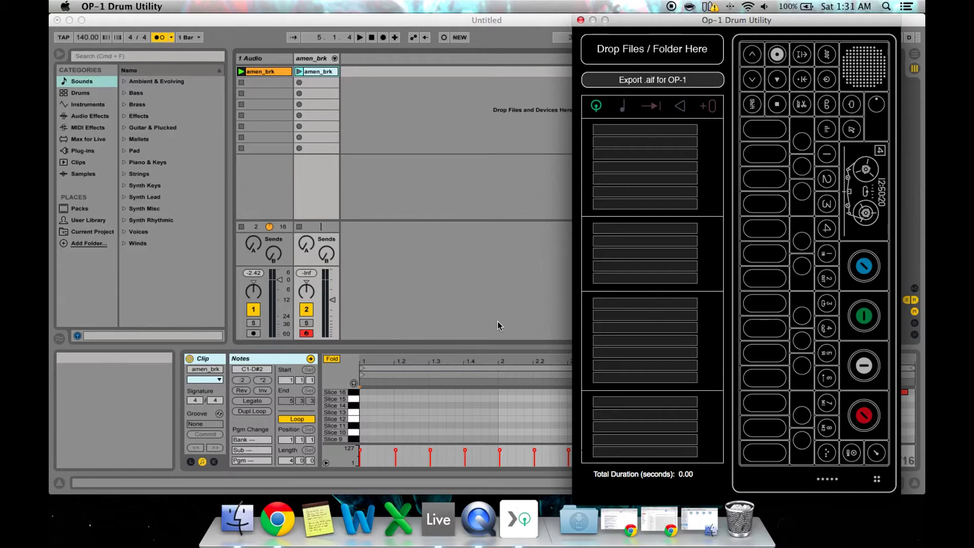
{"action": "left_click", "coordinate": [278, 76]}
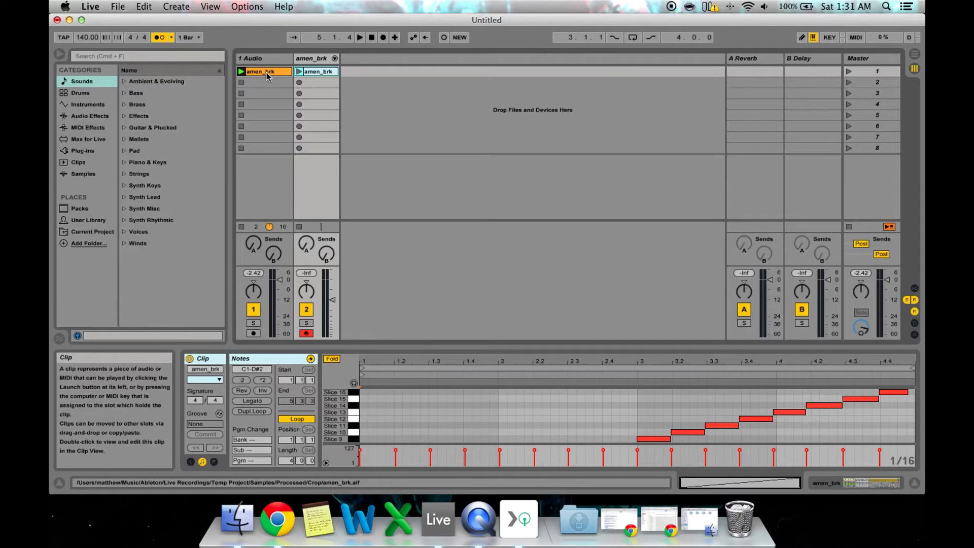
{"action": "left_click", "coordinate": [311, 59]}
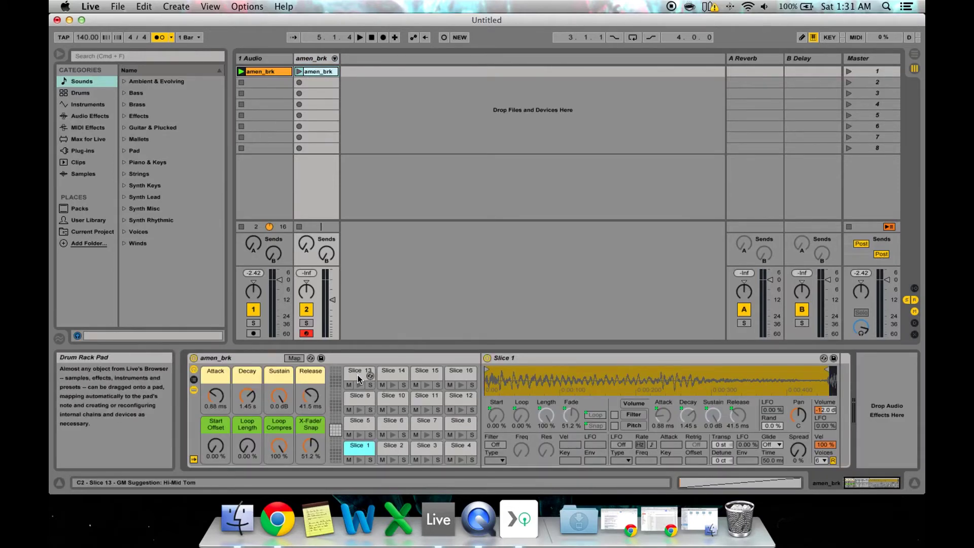
Audition amen break slices with keys A, S, E, D and F, then reselect Slice 1
{"action": "key", "text": "a"}
{"action": "key", "text": "s"}
{"action": "key", "text": "e"}
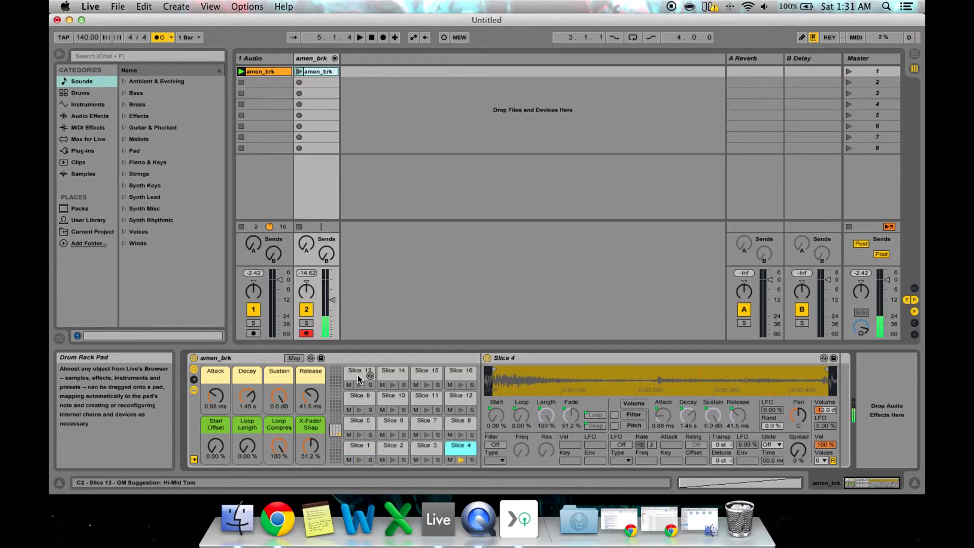
{"action": "key", "text": "d"}
{"action": "key", "text": "f"}
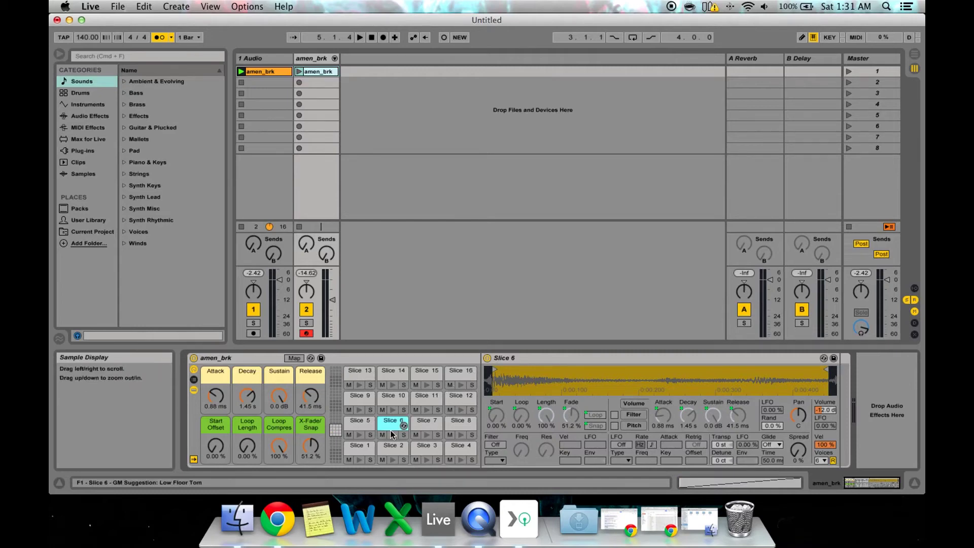
{"action": "key", "text": "a"}
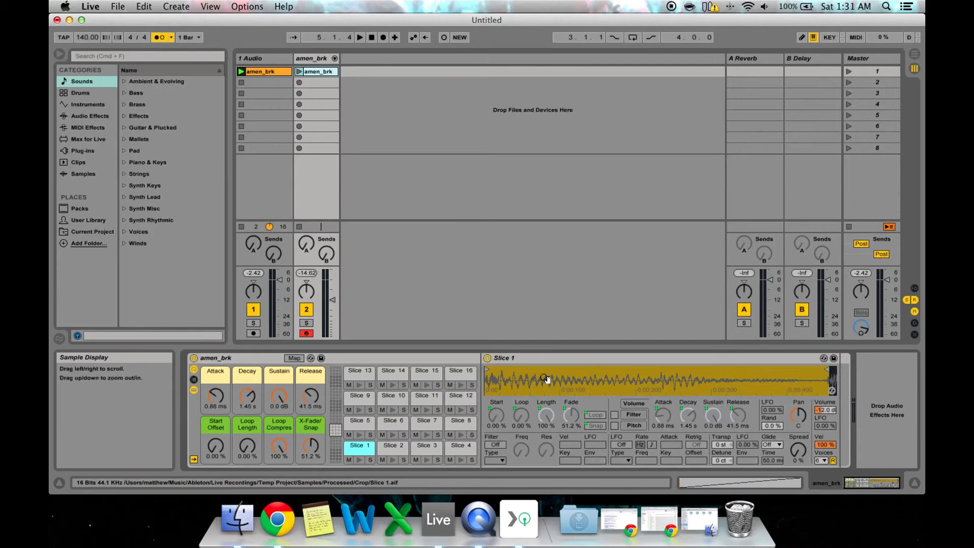
Bring up the context menu of Slice 1's sample on the Simpler waveform
{"action": "right_click", "coordinate": [546, 378]}
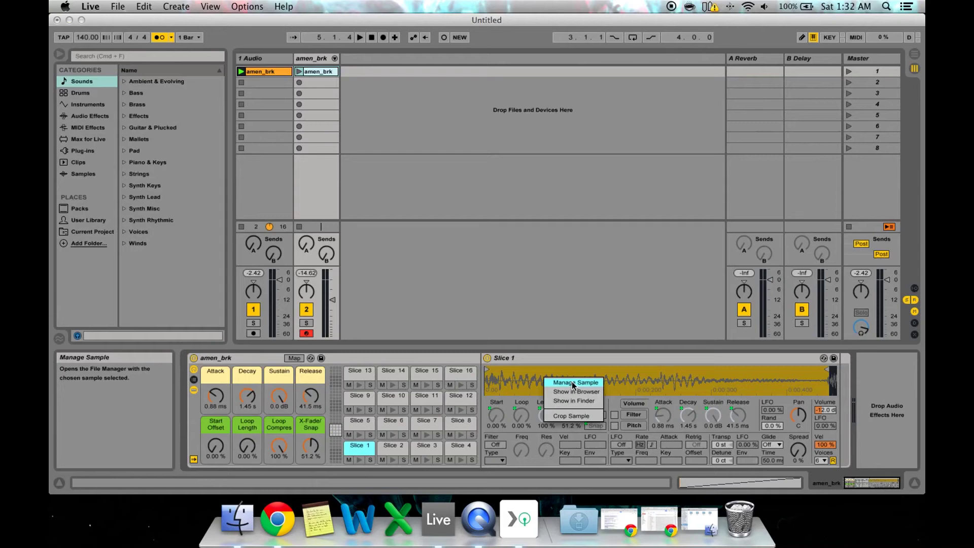
{"action": "left_click", "coordinate": [558, 327]}
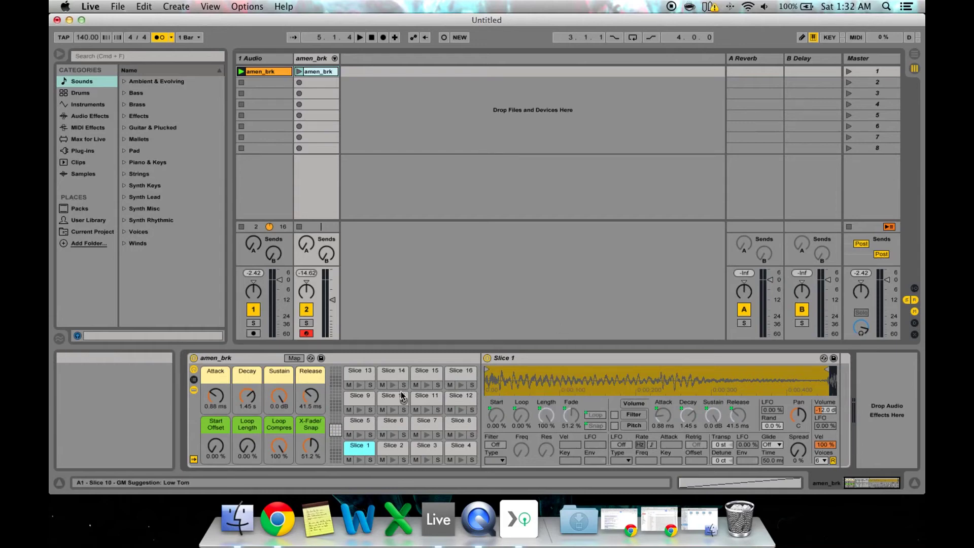
{"action": "right_click", "coordinate": [529, 387]}
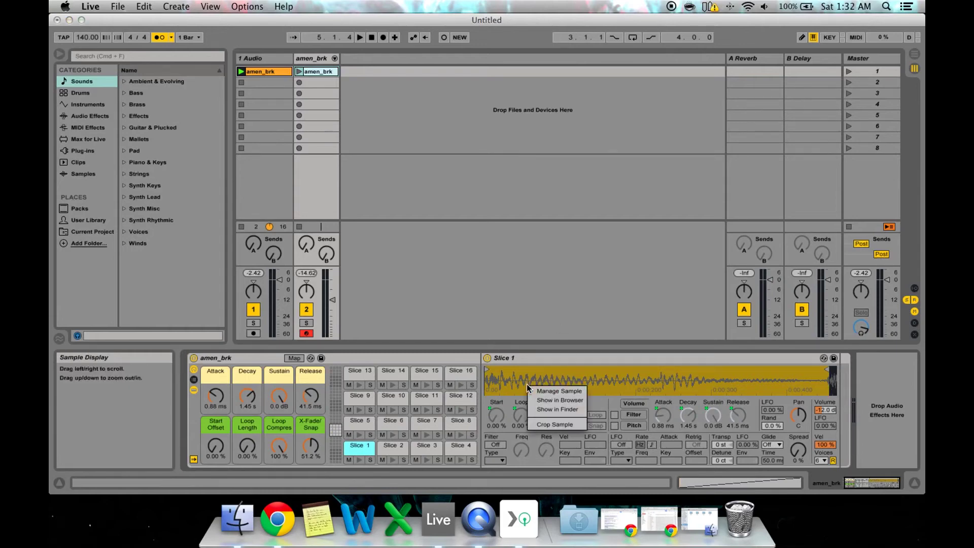
Show Slice 1.aif in Finder and enlarge the Crop folder window to list more slices
{"action": "left_click", "coordinate": [555, 410]}
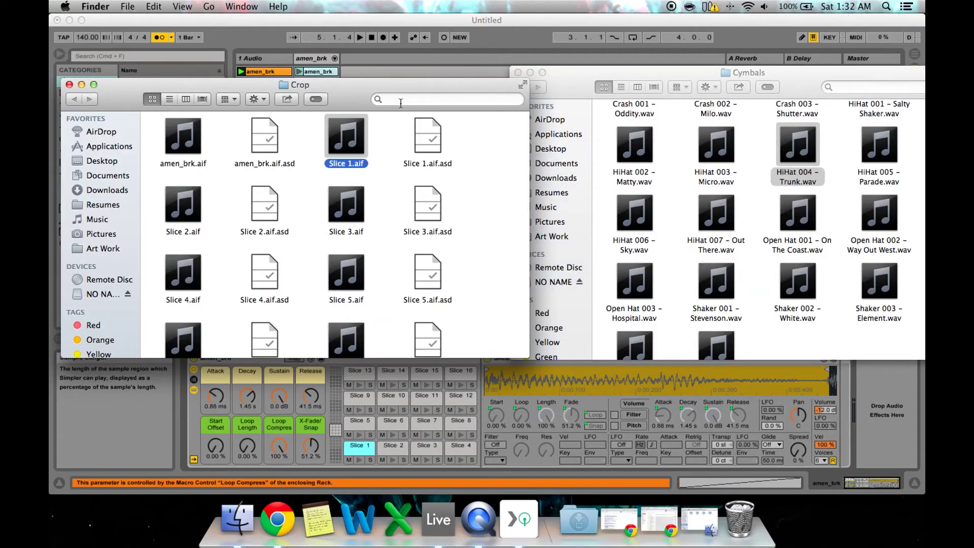
{"action": "left_click_drag", "start_coordinate": [353, 94], "coordinate": [445, 74]}
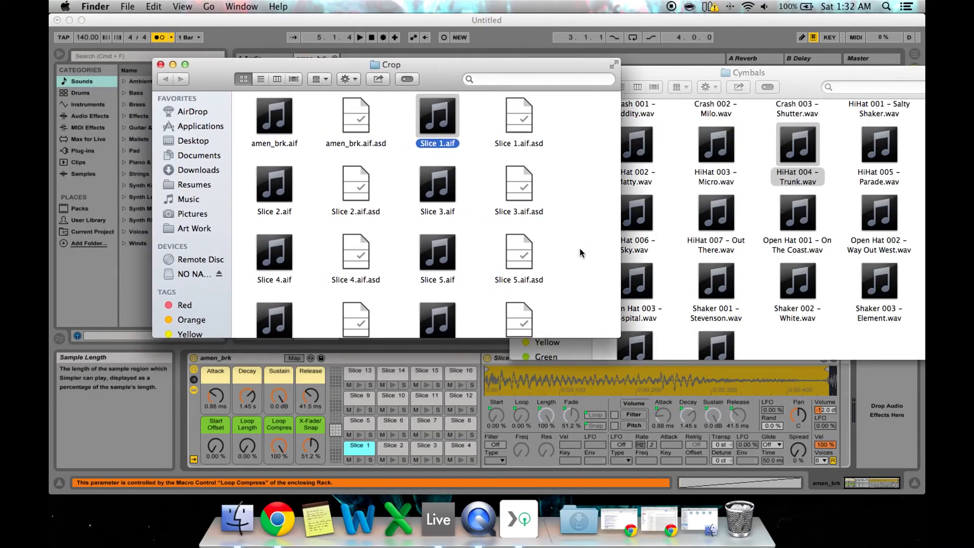
{"action": "left_click_drag", "start_coordinate": [581, 355], "coordinate": [584, 455]}
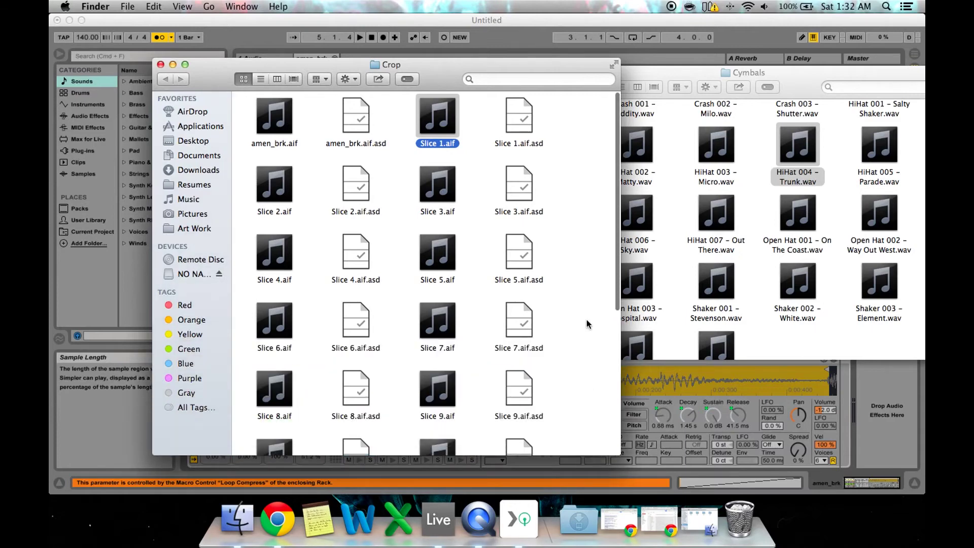
{"action": "scroll", "coordinate": [587, 324], "scroll_direction": "down", "scroll_amount": 5}
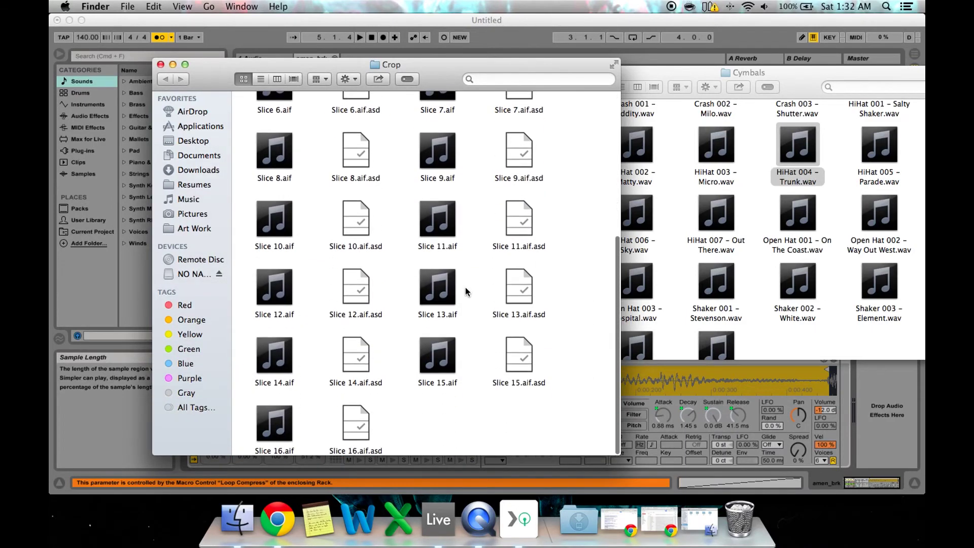
{"action": "scroll", "coordinate": [467, 289], "scroll_direction": "up", "scroll_amount": 5}
{"action": "scroll", "coordinate": [447, 152], "scroll_direction": "down", "scroll_amount": 5}
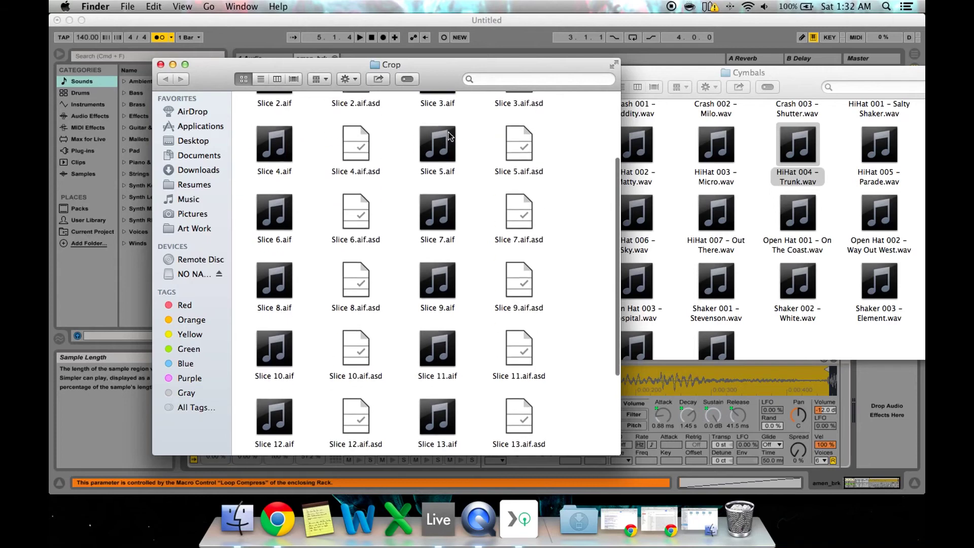
{"action": "scroll", "coordinate": [448, 136], "scroll_direction": "up", "scroll_amount": 2}
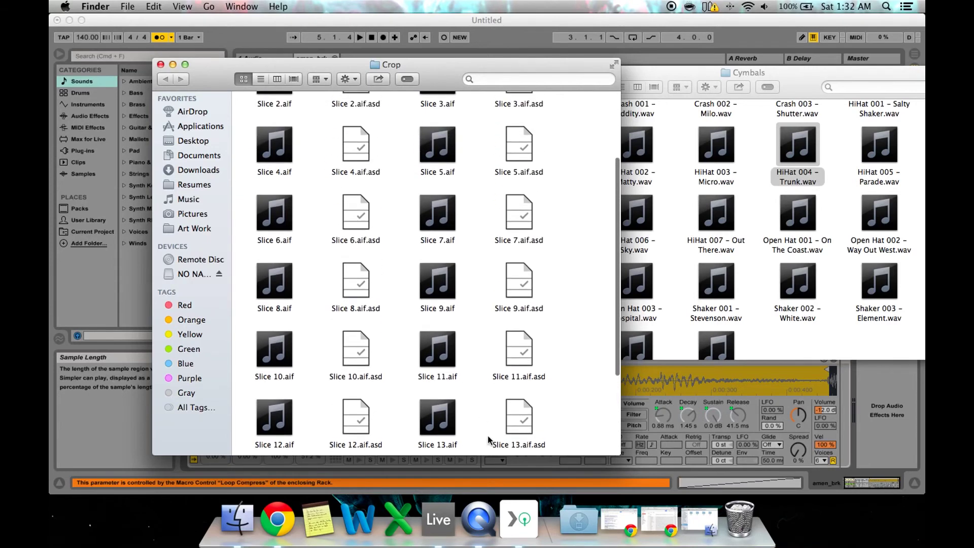
Drag Slice 1.aif through Slice 8.aif into OP-1 Drum Utility's slot list and preview a slice
{"action": "left_click", "coordinate": [515, 502]}
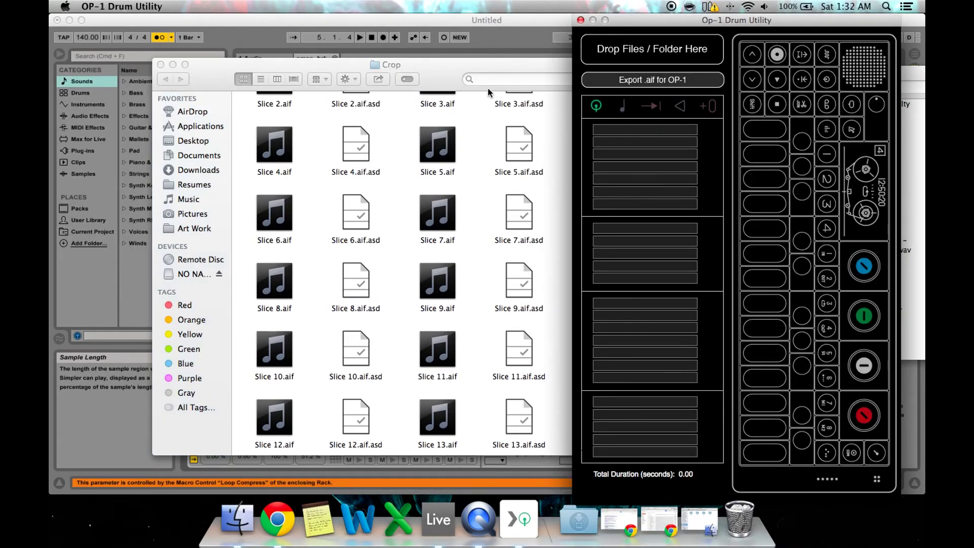
{"action": "scroll", "coordinate": [475, 161], "scroll_direction": "up", "scroll_amount": 1}
{"action": "scroll", "coordinate": [474, 161], "scroll_direction": "up", "scroll_amount": 2}
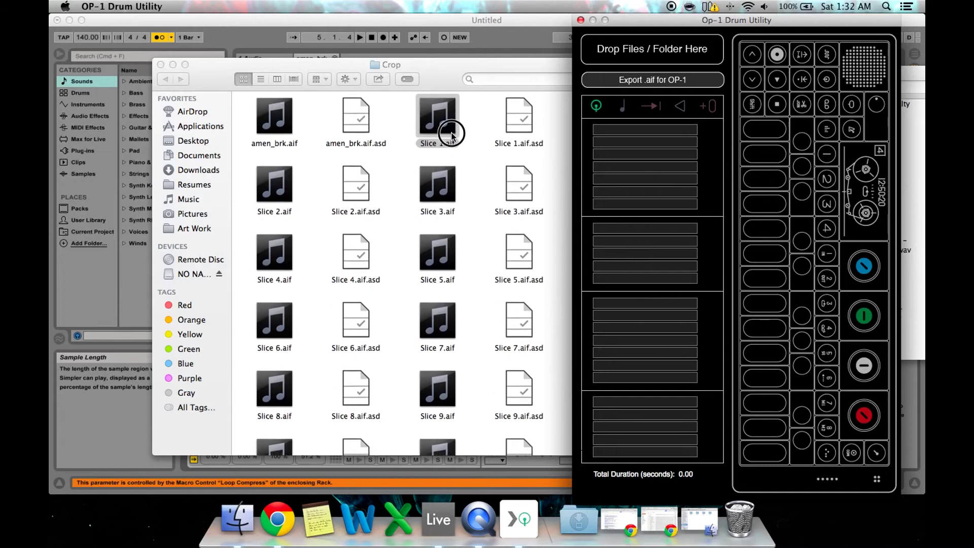
{"action": "left_click_drag", "start_coordinate": [446, 130], "coordinate": [622, 132]}
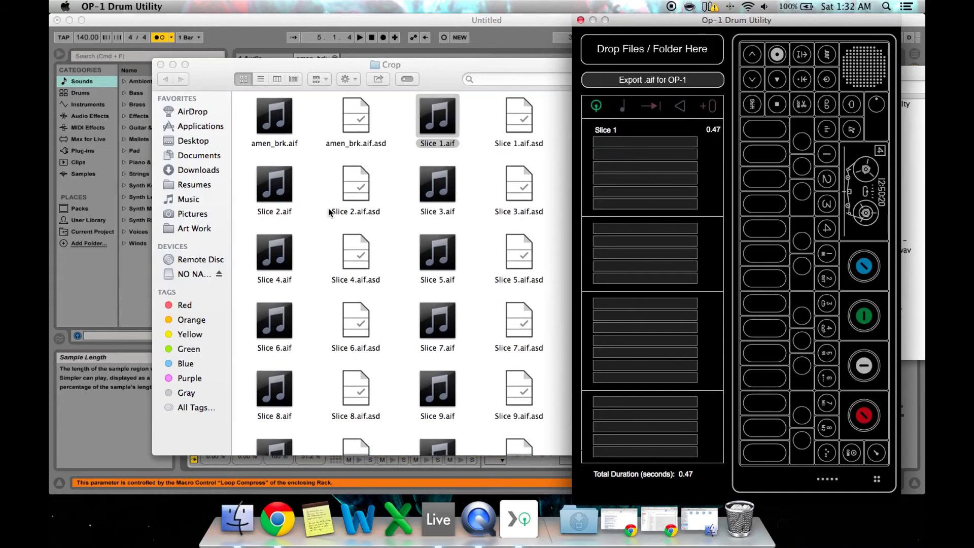
{"action": "left_click_drag", "start_coordinate": [289, 199], "coordinate": [630, 146]}
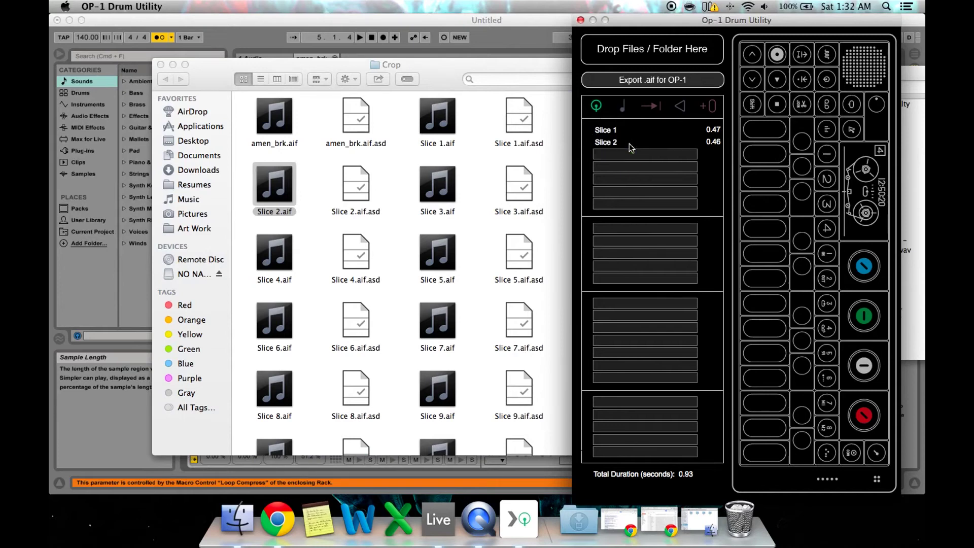
{"action": "left_click_drag", "start_coordinate": [436, 190], "coordinate": [600, 155]}
{"action": "left_click_drag", "start_coordinate": [274, 254], "coordinate": [609, 175]}
{"action": "left_click_drag", "start_coordinate": [438, 252], "coordinate": [615, 185]}
{"action": "left_click_drag", "start_coordinate": [277, 320], "coordinate": [604, 205]}
{"action": "left_click_drag", "start_coordinate": [437, 320], "coordinate": [593, 217]}
{"action": "left_click_drag", "start_coordinate": [281, 401], "coordinate": [653, 234]}
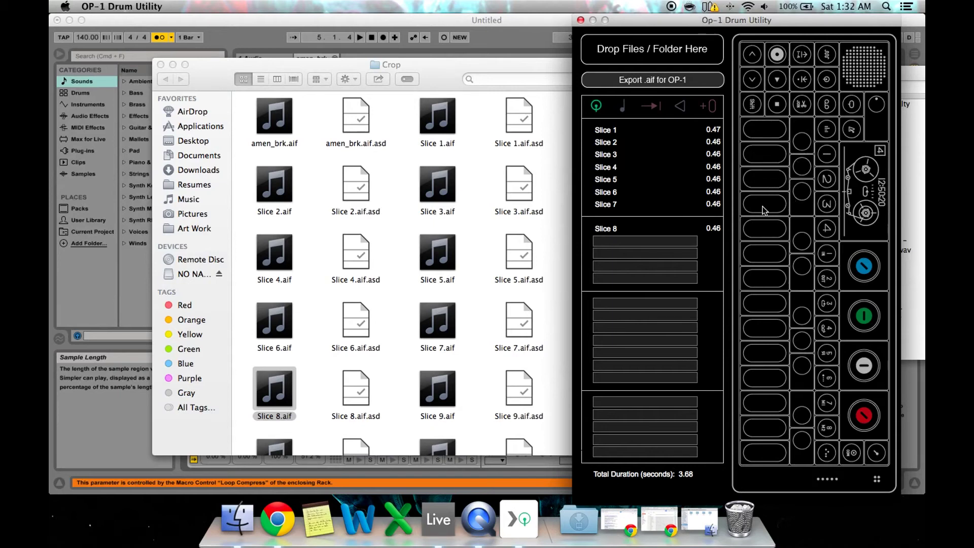
{"action": "left_click", "coordinate": [774, 227]}
Open the NO NAME drive's drum, then snapshot folder in Finder
{"action": "left_click", "coordinate": [248, 524]}
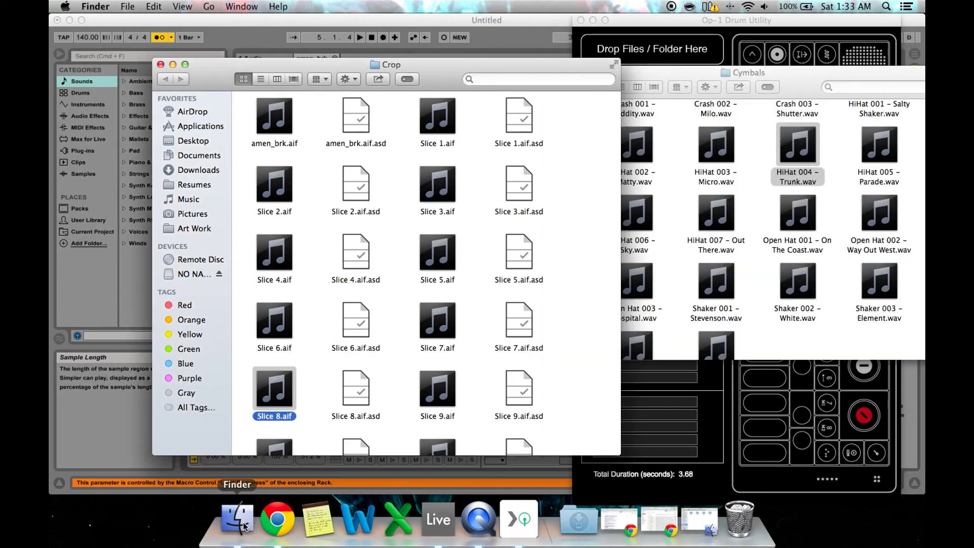
{"action": "left_click", "coordinate": [744, 325]}
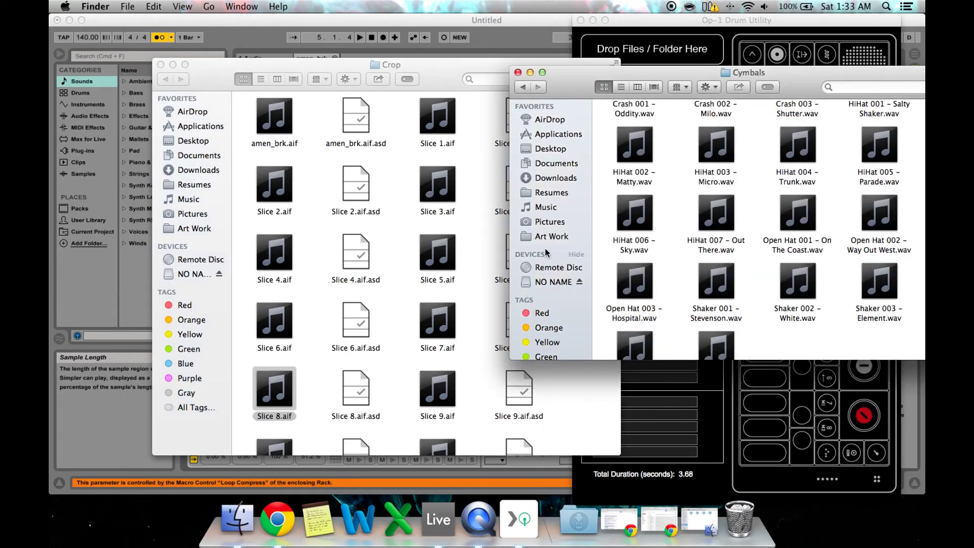
{"action": "left_click", "coordinate": [550, 283]}
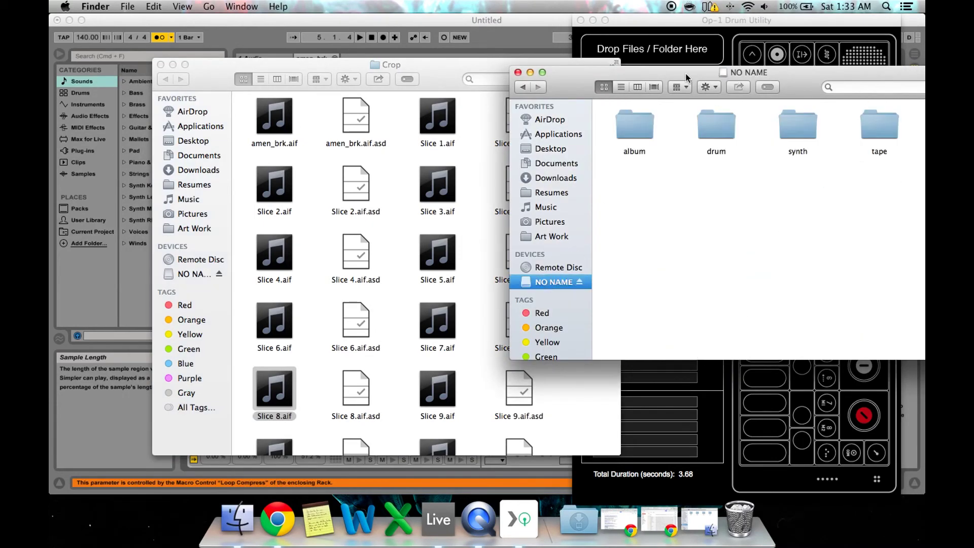
{"action": "left_click_drag", "start_coordinate": [693, 80], "coordinate": [664, 79]}
{"action": "double_click", "coordinate": [685, 133]}
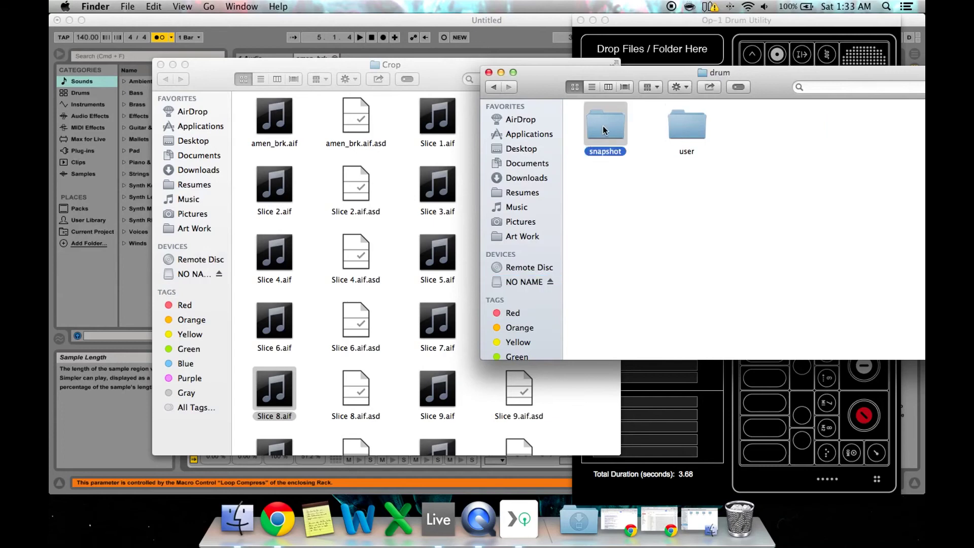
{"action": "double_click", "coordinate": [602, 127]}
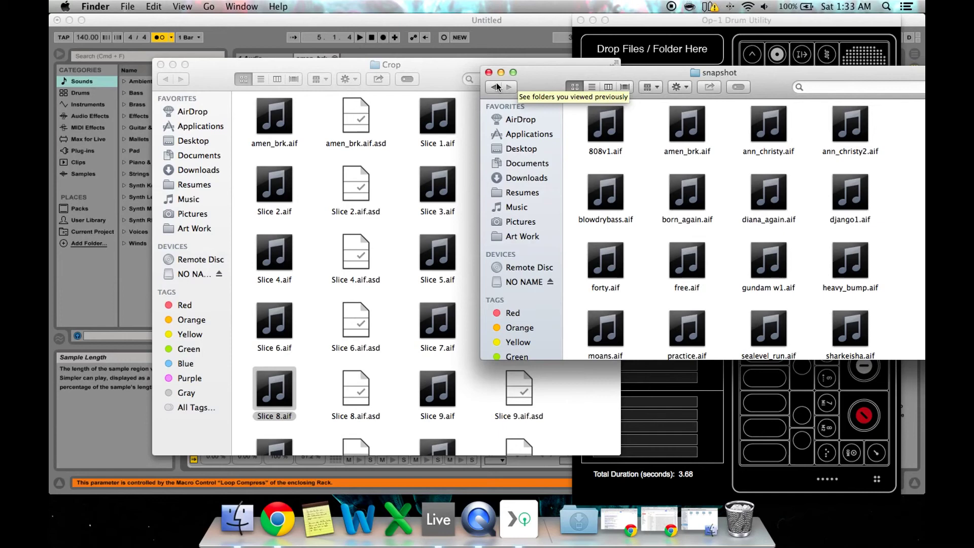
Arrange the snapshot and Crop folder windows side by side, with Crop in front
{"action": "left_click", "coordinate": [458, 68]}
{"action": "left_click", "coordinate": [659, 77]}
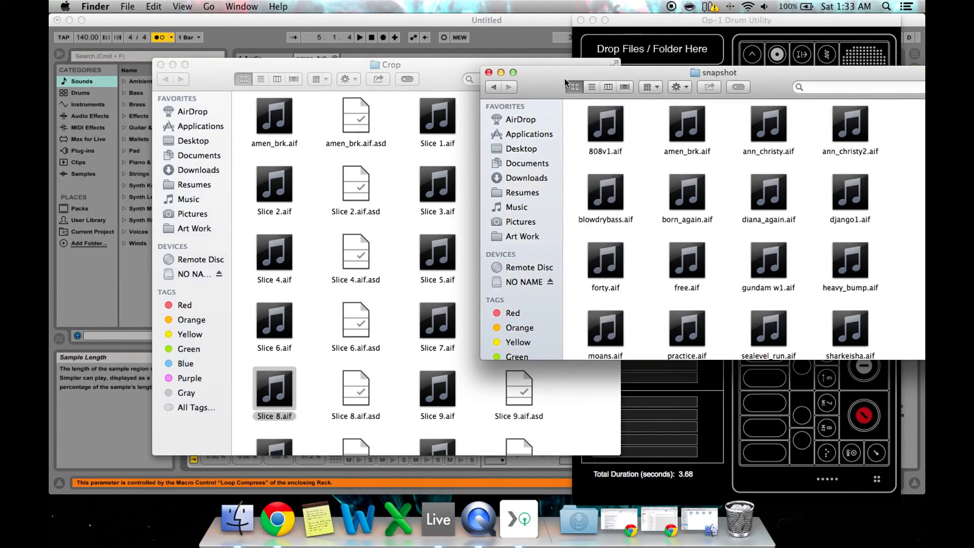
{"action": "left_click_drag", "start_coordinate": [563, 81], "coordinate": [617, 81]}
{"action": "left_click", "coordinate": [492, 66]}
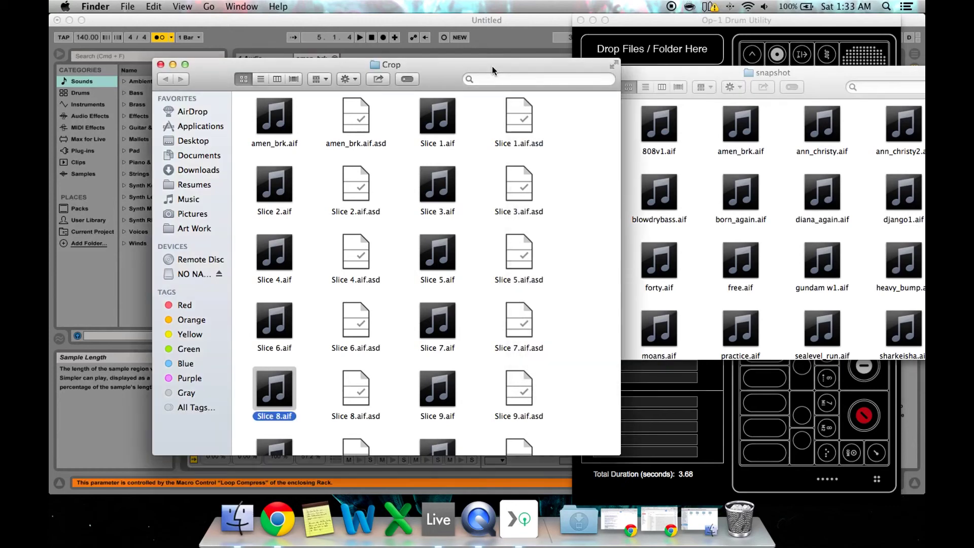
View Slice 1's sample context menu in Live without changes, then bring OP-1 Drum Utility forward
{"action": "left_click", "coordinate": [477, 21]}
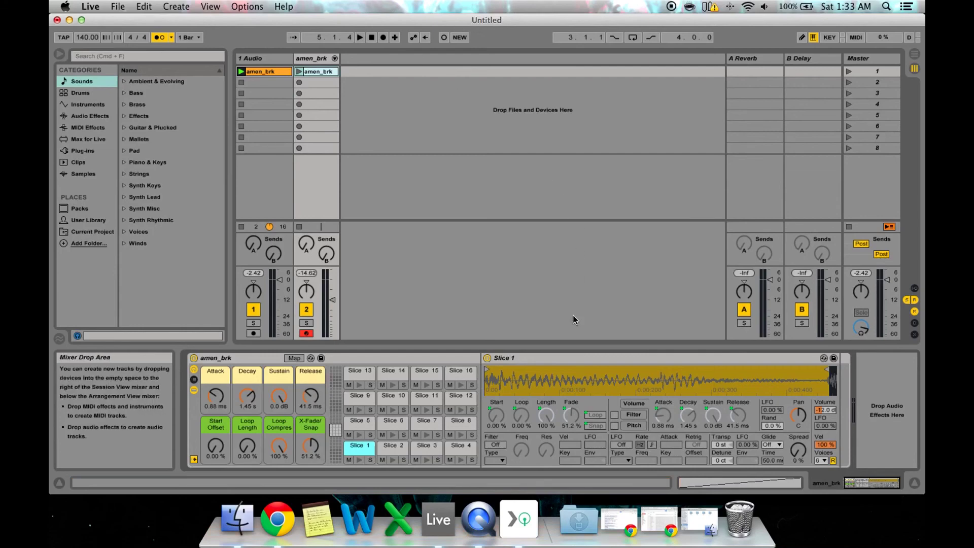
{"action": "right_click", "coordinate": [552, 378]}
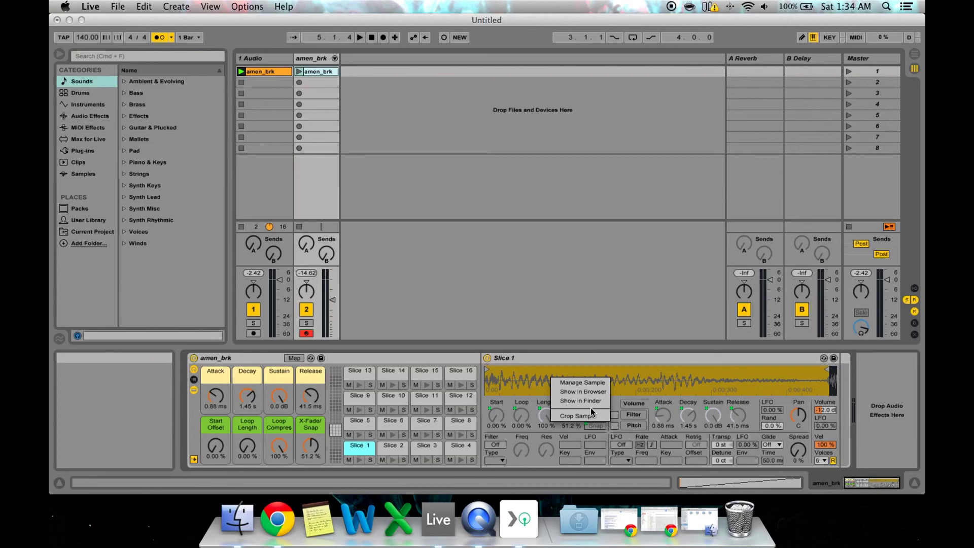
{"action": "left_click", "coordinate": [563, 335]}
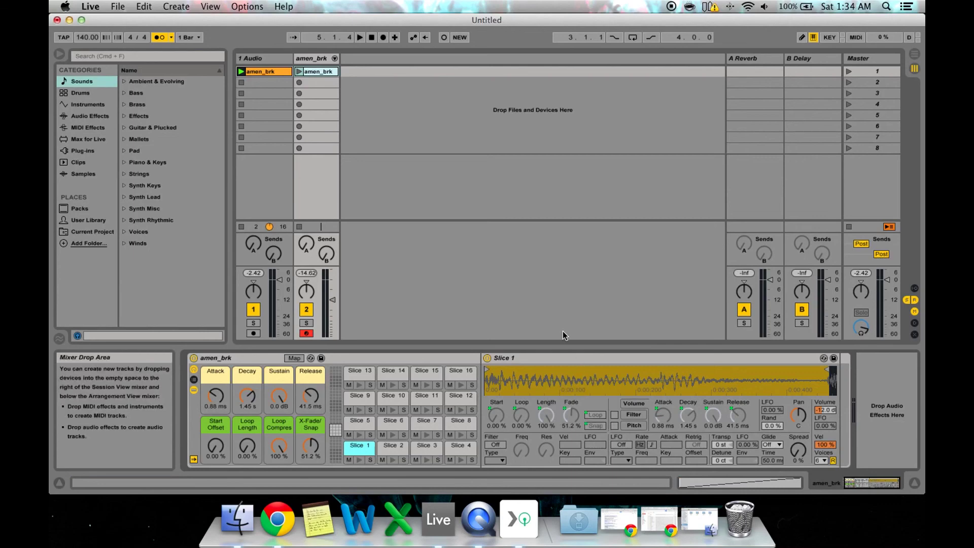
{"action": "left_click", "coordinate": [519, 525]}
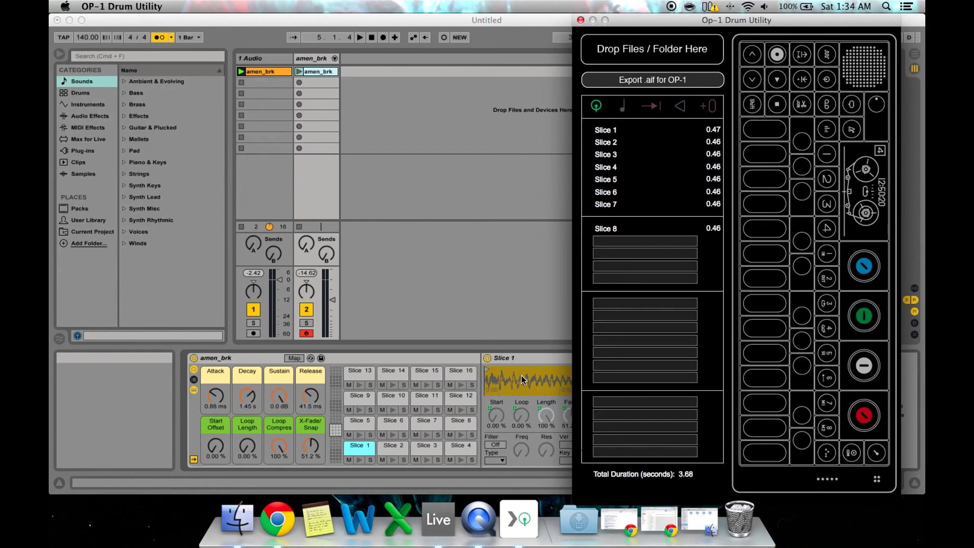